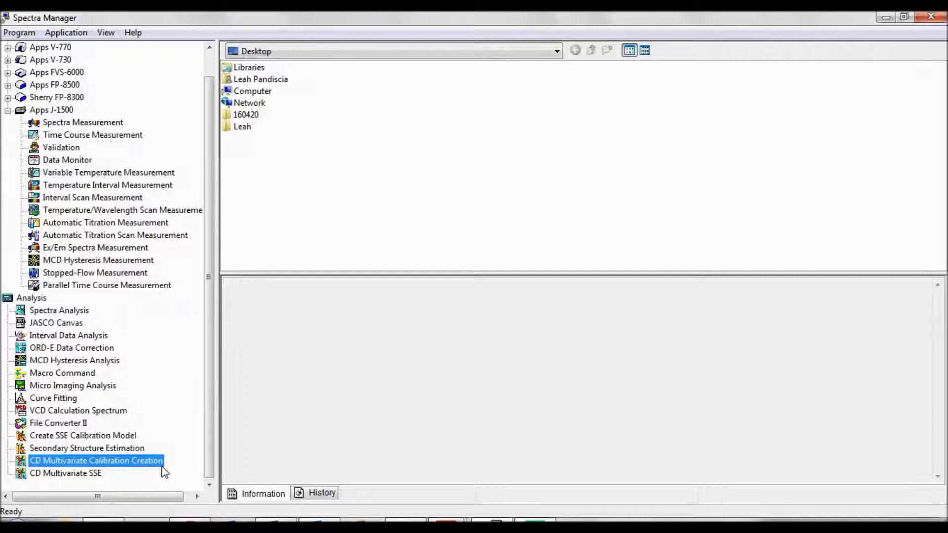
# Launch CD Multivariate Calibration Creation and start a new four-component model in %, keeping the component names Helix, Sheet, Turn and Other
pyautogui.doubleClick(162, 466)
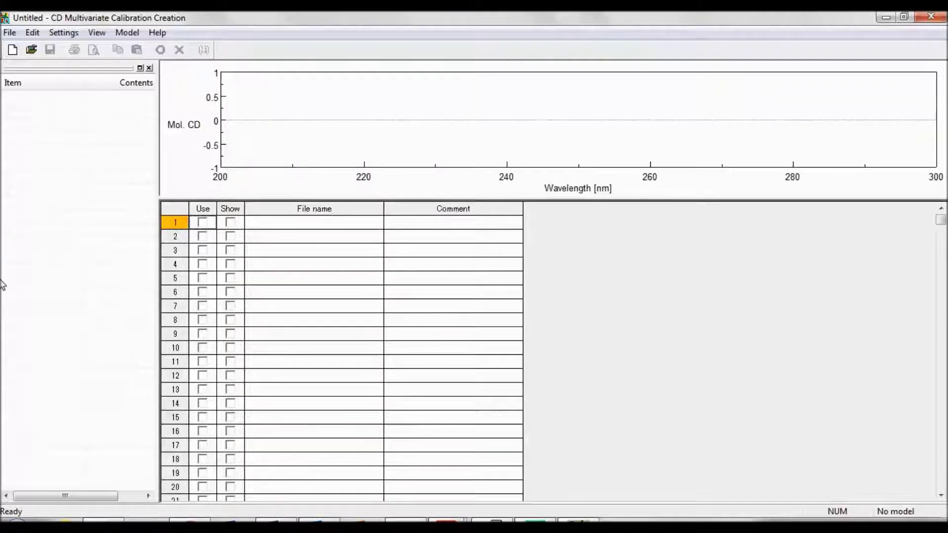
pyautogui.click(10, 32)
pyautogui.click(16, 49)
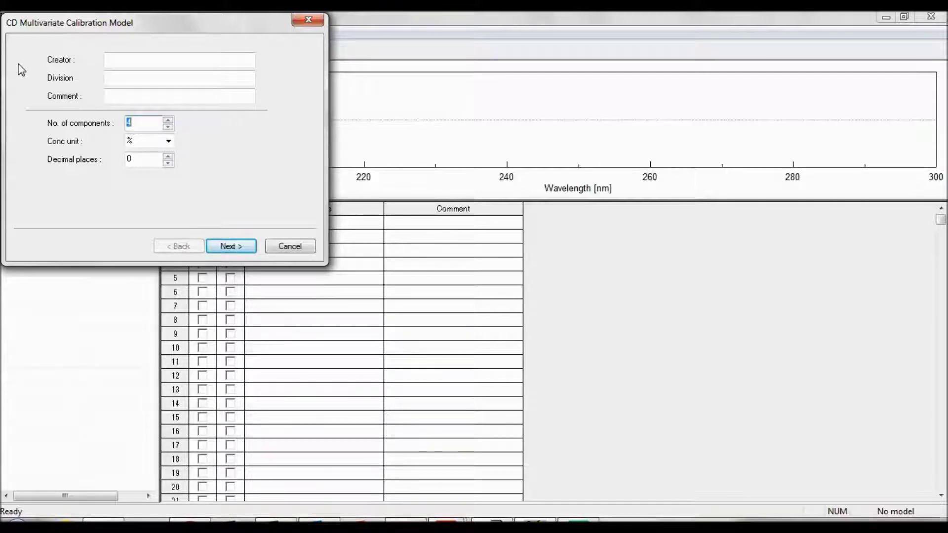
pyautogui.click(250, 252)
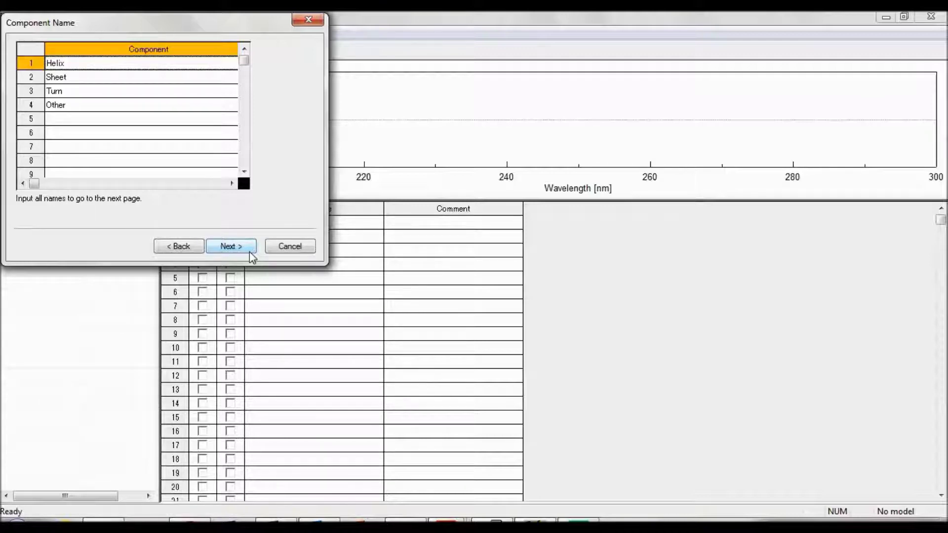
pyautogui.click(251, 254)
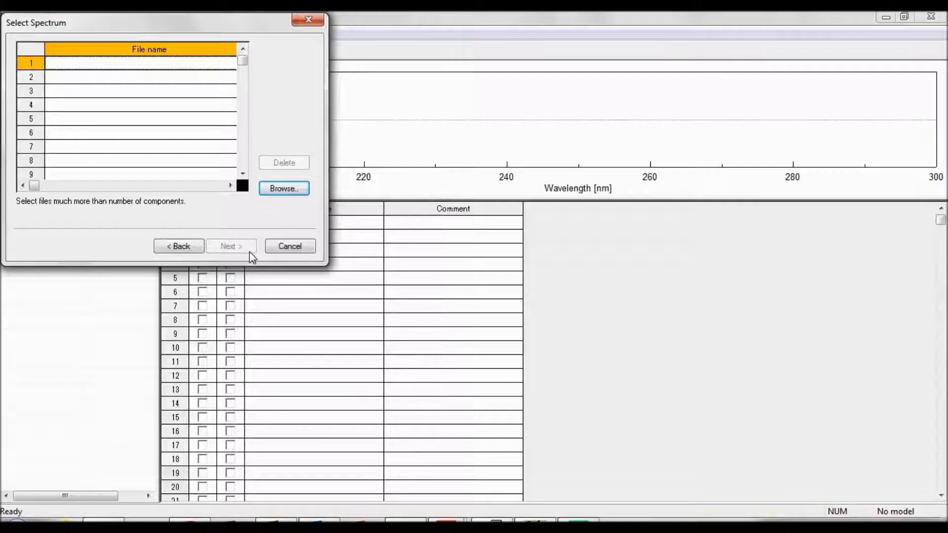
# Browse for the model's spectra in C:\Program Files (x86)\JASCO\SpectraManager\Common\CDOption\CDMultiVariSSE\Samples\Mol_Ellip
pyautogui.click(295, 192)
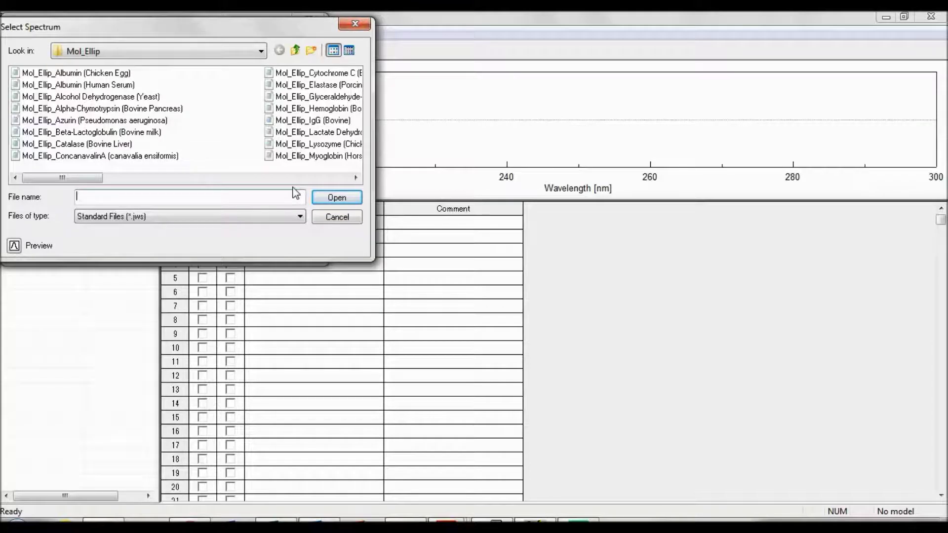
pyautogui.click(179, 52)
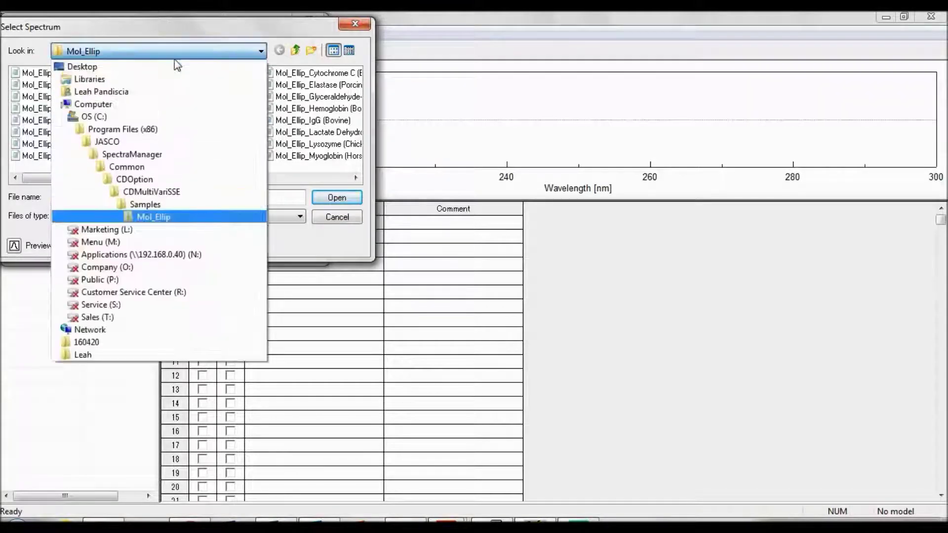
pyautogui.click(142, 118)
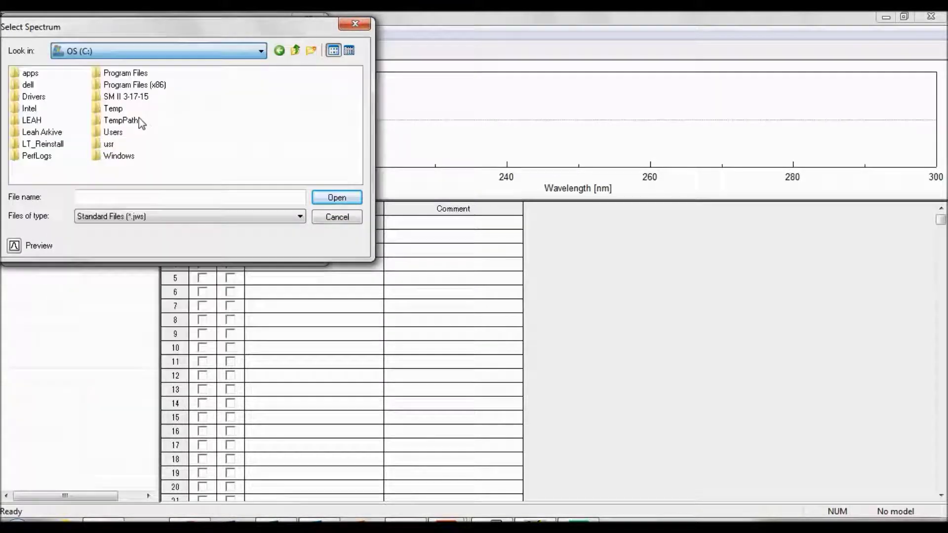
pyautogui.doubleClick(154, 87)
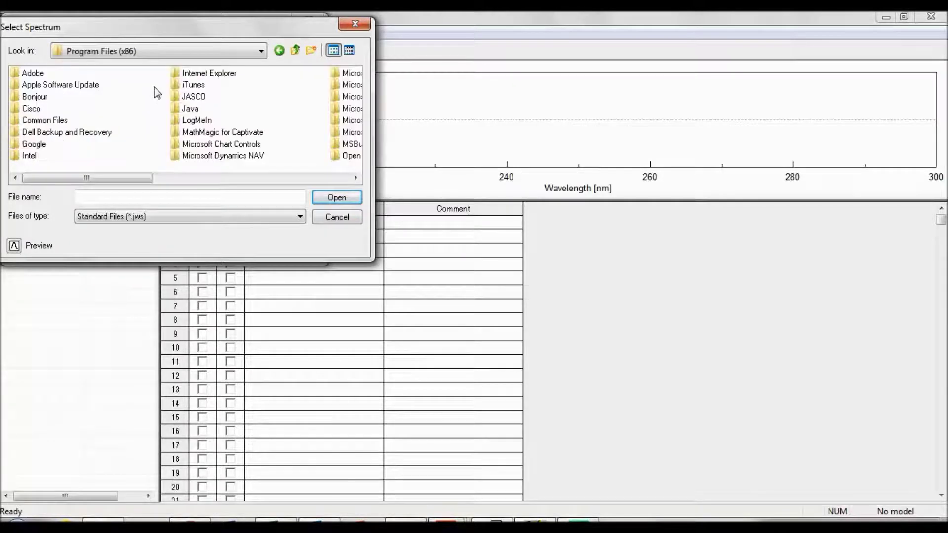
pyautogui.doubleClick(191, 99)
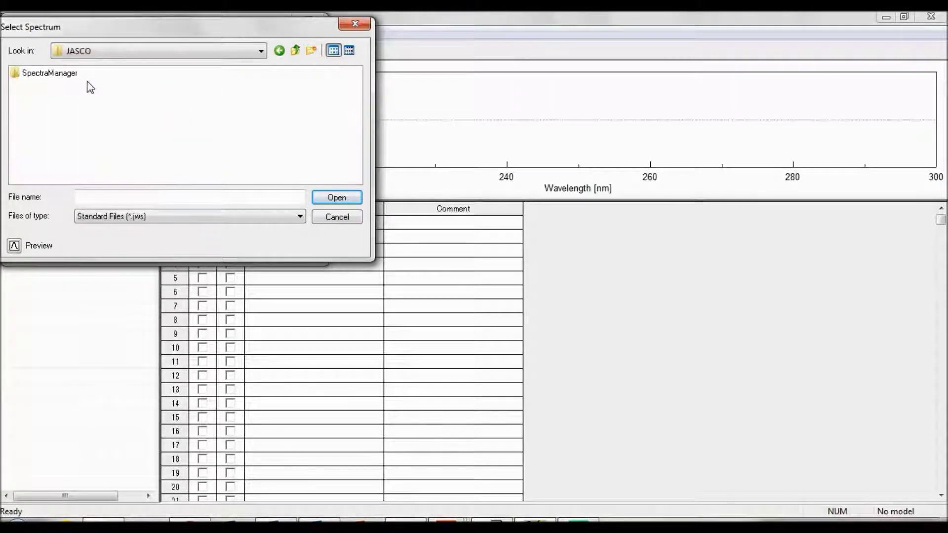
pyautogui.doubleClick(69, 75)
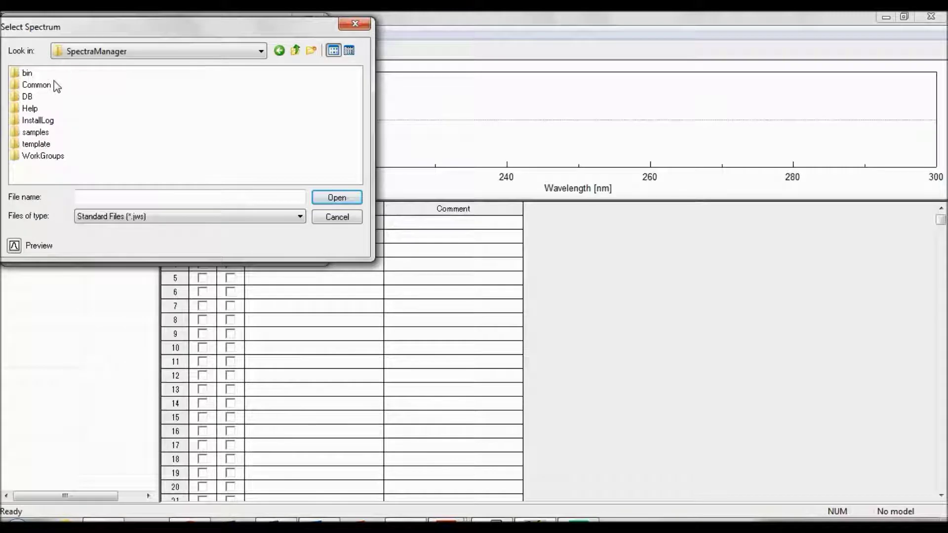
pyautogui.doubleClick(47, 86)
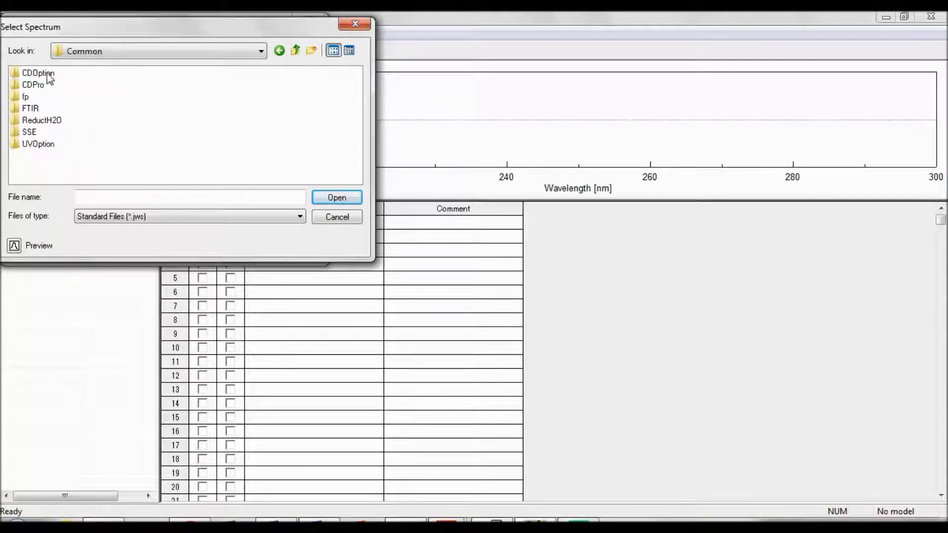
pyautogui.doubleClick(49, 79)
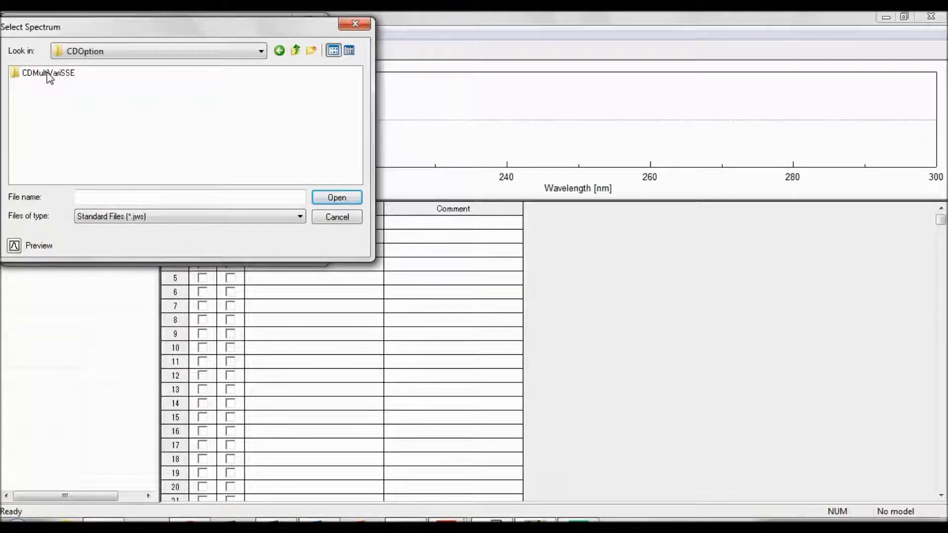
pyautogui.doubleClick(49, 78)
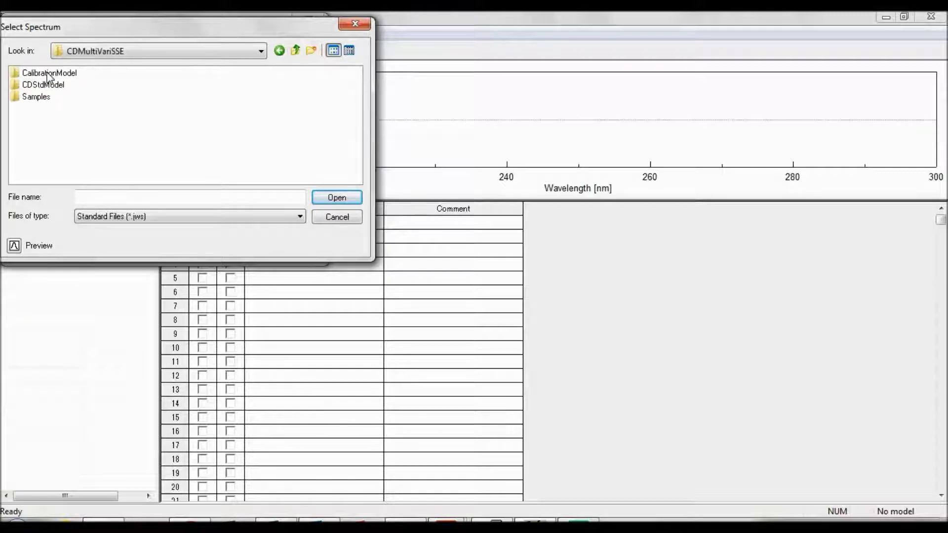
pyautogui.doubleClick(39, 98)
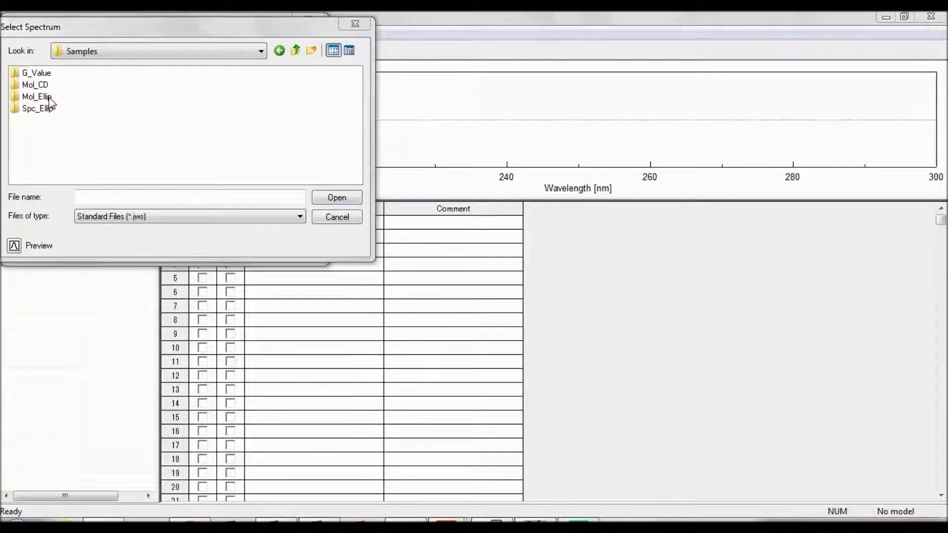
pyautogui.doubleClick(51, 98)
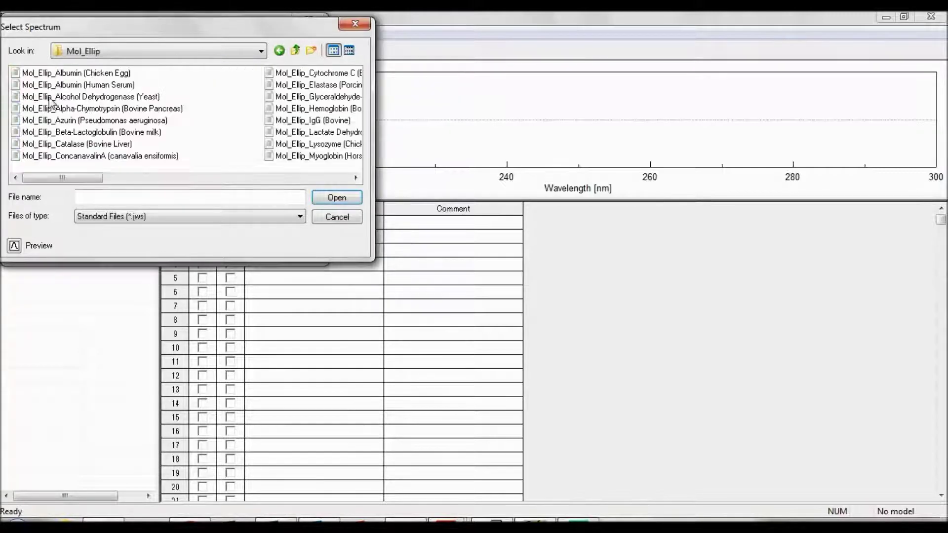
# Add all the spectrum files in the Mol_Ellip folder to the calibration model
pyautogui.click(60, 74)
pyautogui.click(341, 178)
pyautogui.click(338, 177)
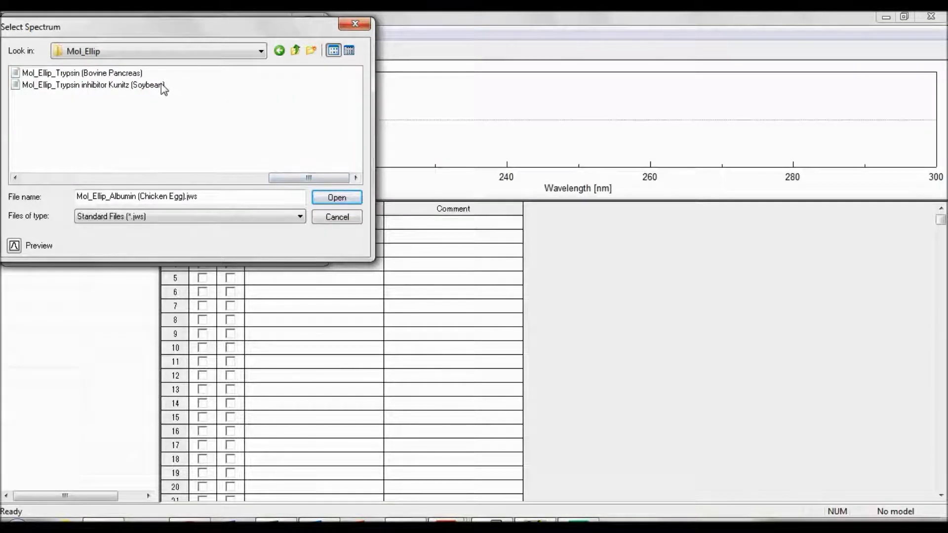
pyautogui.hotkey('ctrl', 'a')
pyautogui.click(329, 196)
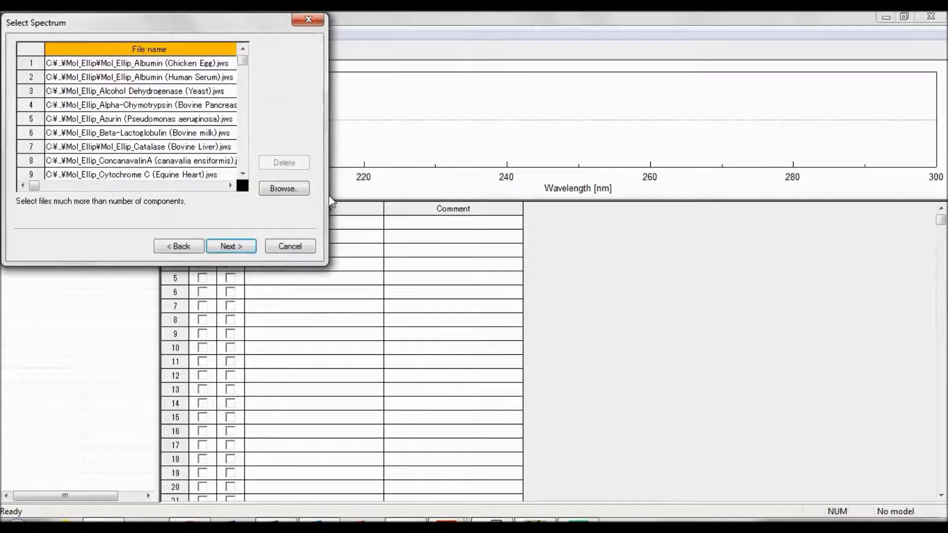
# Review the rejection options, keep No detect, and finish the model with the default calculation parameters
pyautogui.click(254, 246)
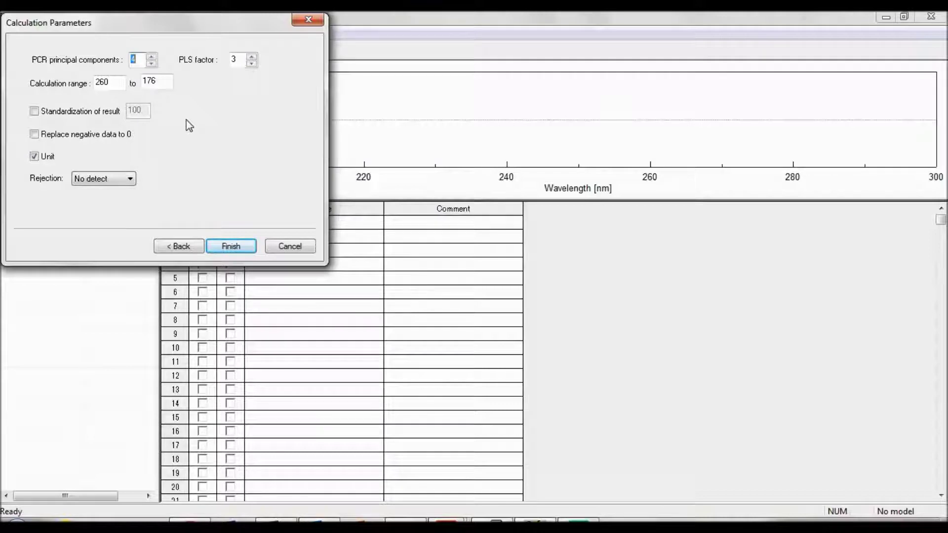
pyautogui.click(131, 178)
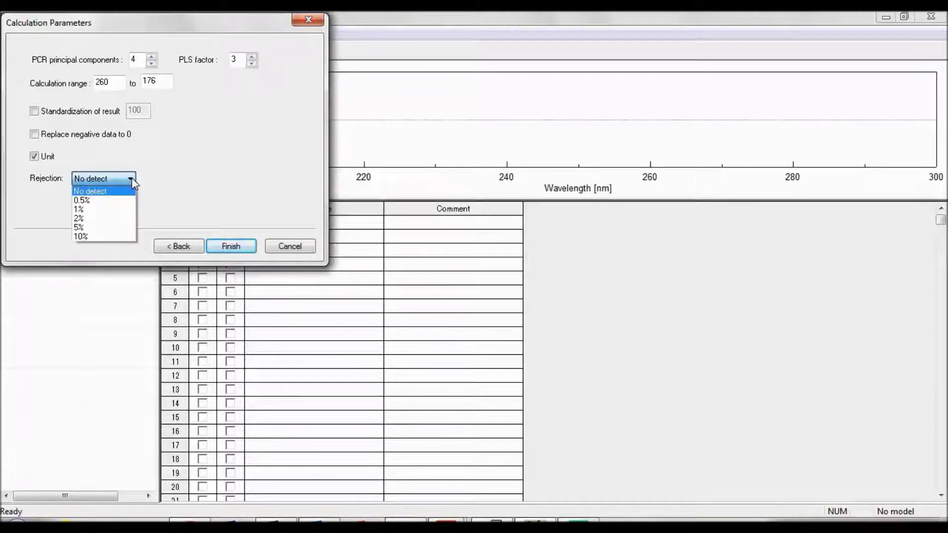
pyautogui.click(190, 181)
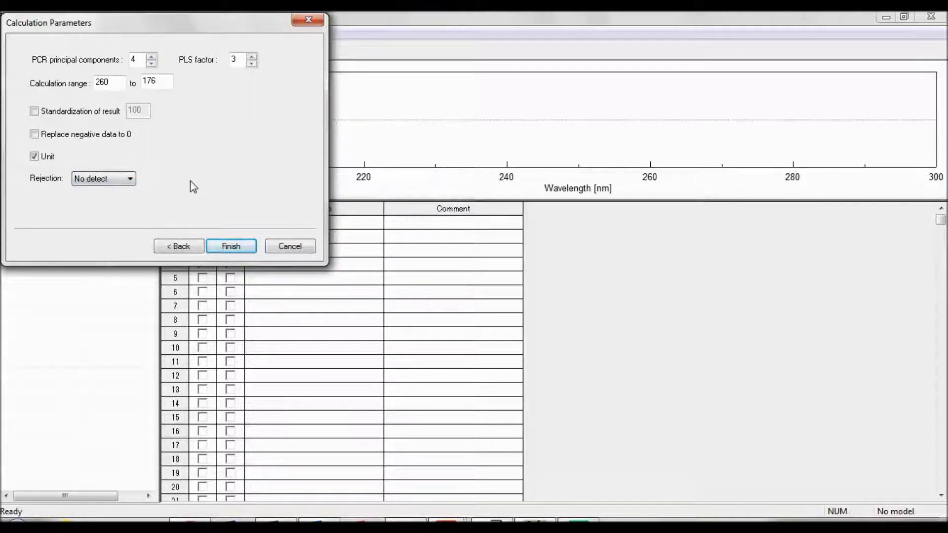
pyautogui.click(252, 249)
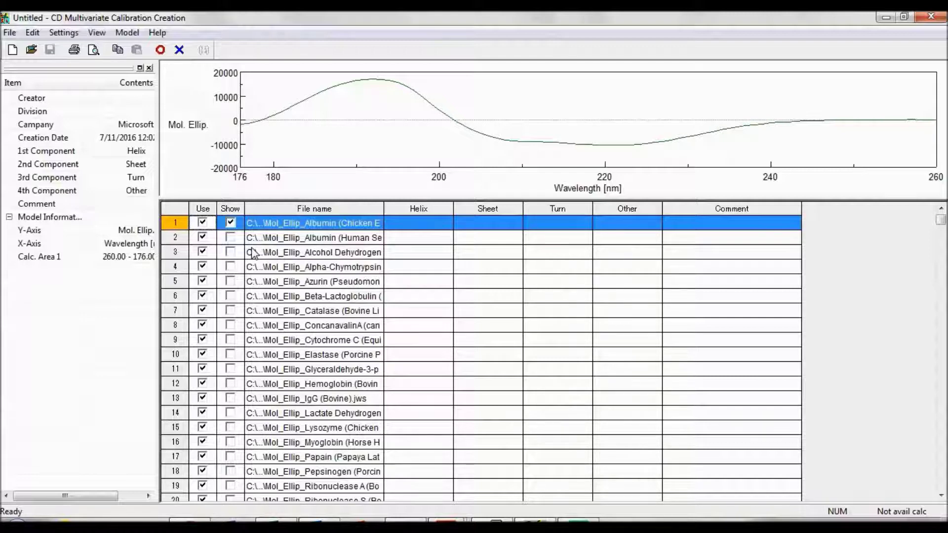
# Enter 45 as the Helix content of the Albumin (Human Serum) spectrum in row 2
pyautogui.doubleClick(403, 238)
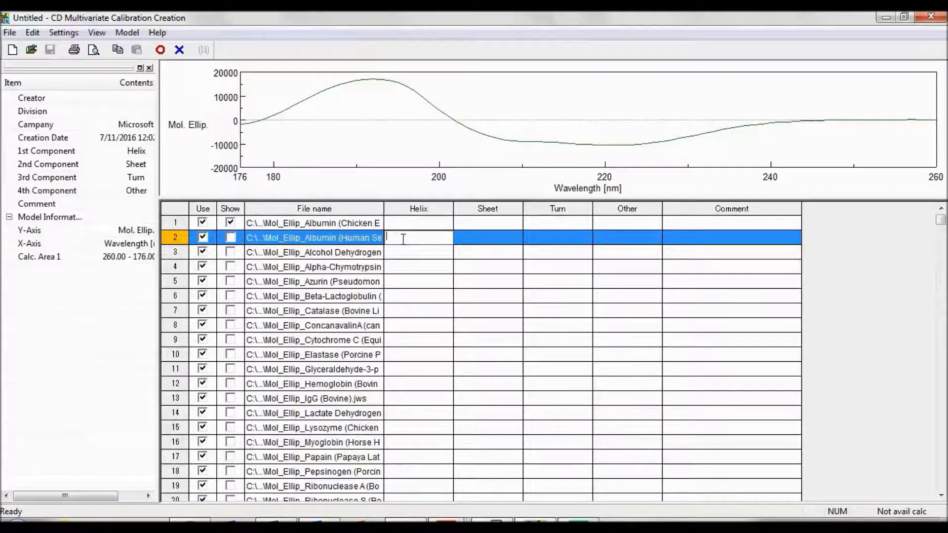
pyautogui.write('45')
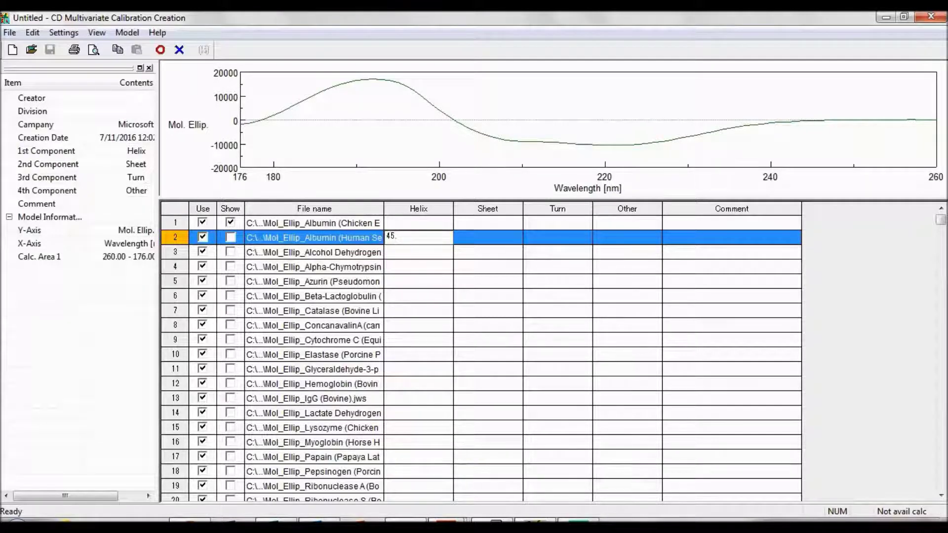
pyautogui.write('.')
pyautogui.press('Return')
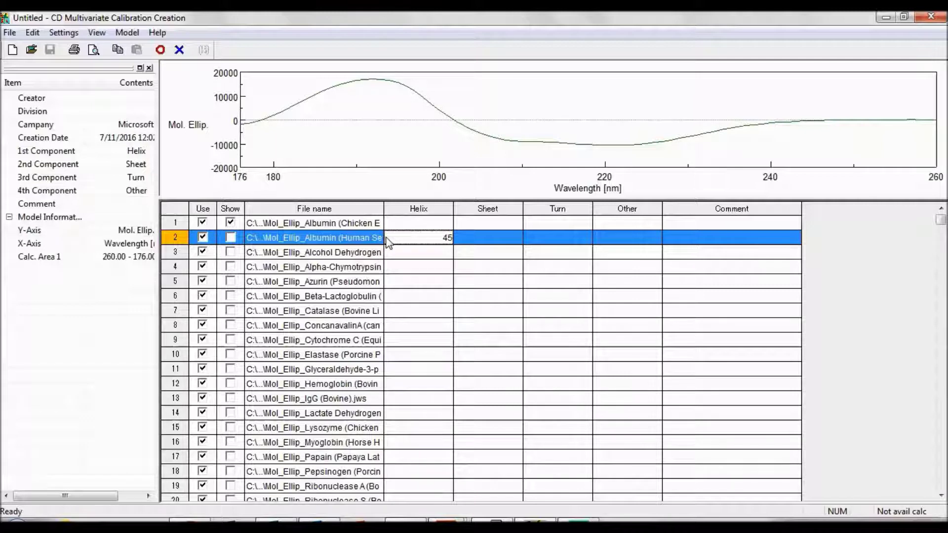
# Start opening an existing model and browse to C:\Program Files (x86)\JASCO\SpectraManager\Common\CDOption\CDMultiVariSSE\CalibrationModel
pyautogui.click(10, 33)
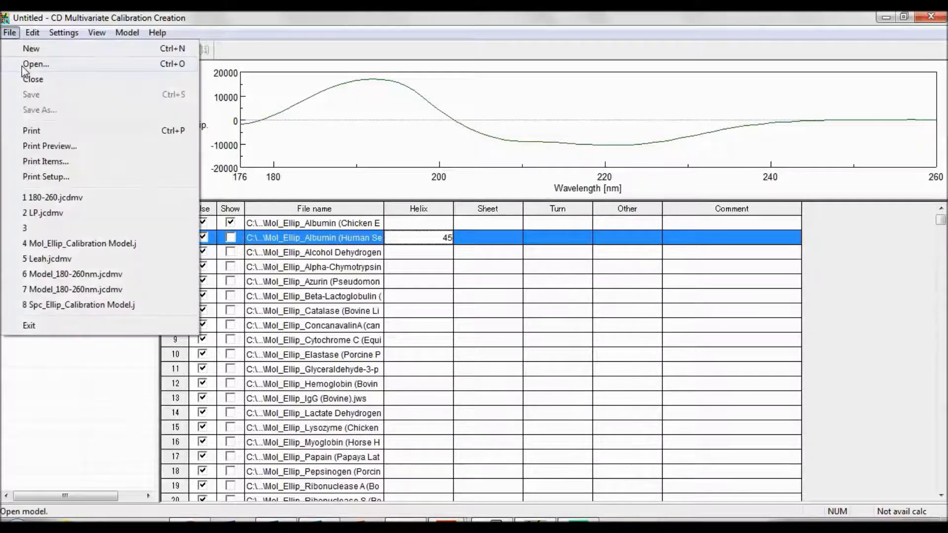
pyautogui.click(59, 384)
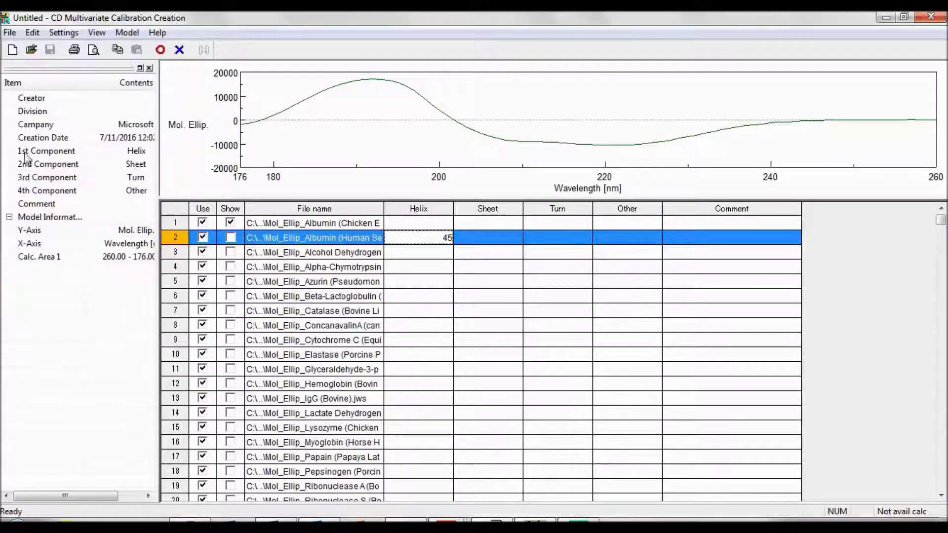
pyautogui.click(31, 51)
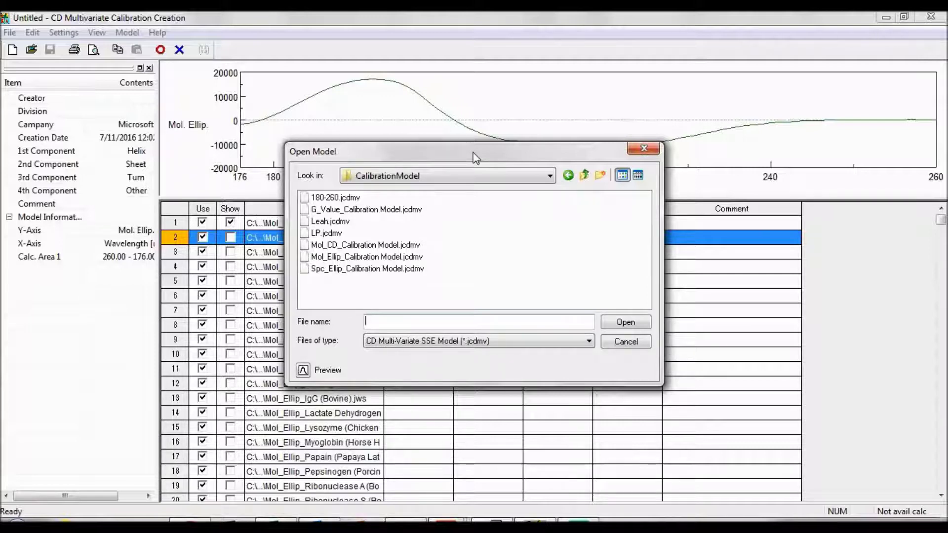
pyautogui.click(470, 176)
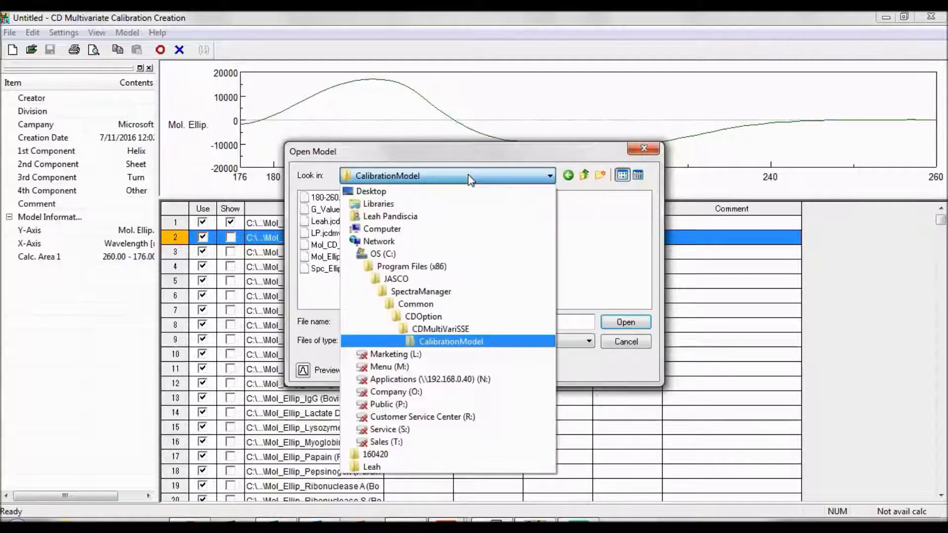
pyautogui.click(417, 257)
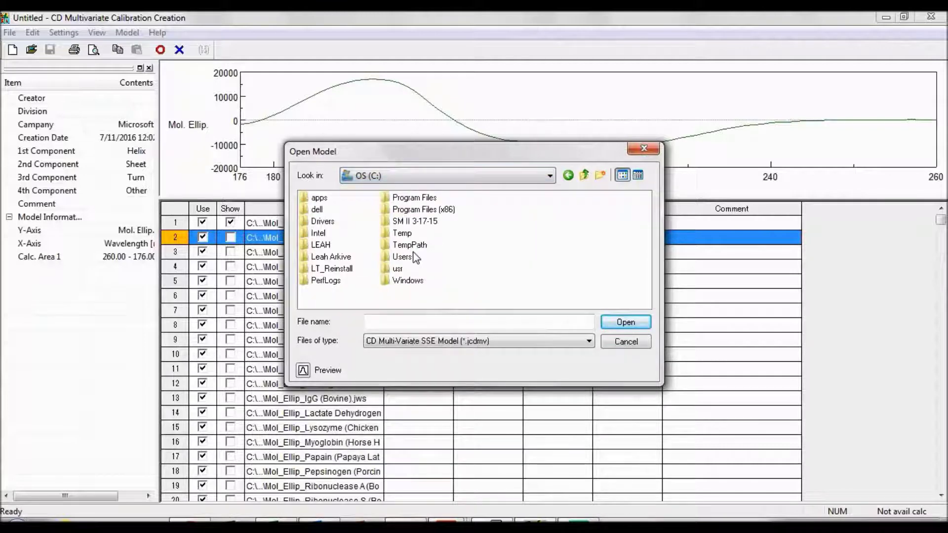
pyautogui.doubleClick(446, 209)
pyautogui.doubleClick(469, 220)
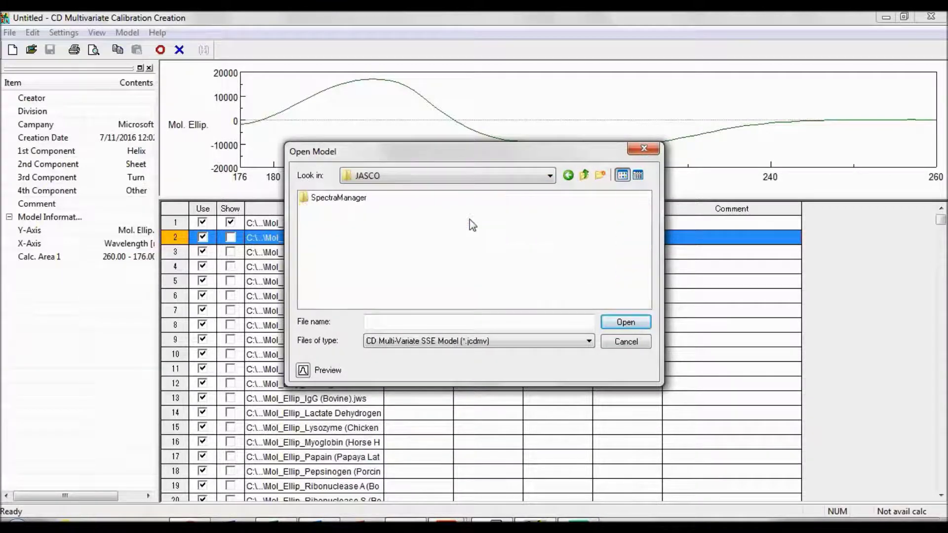
pyautogui.doubleClick(363, 200)
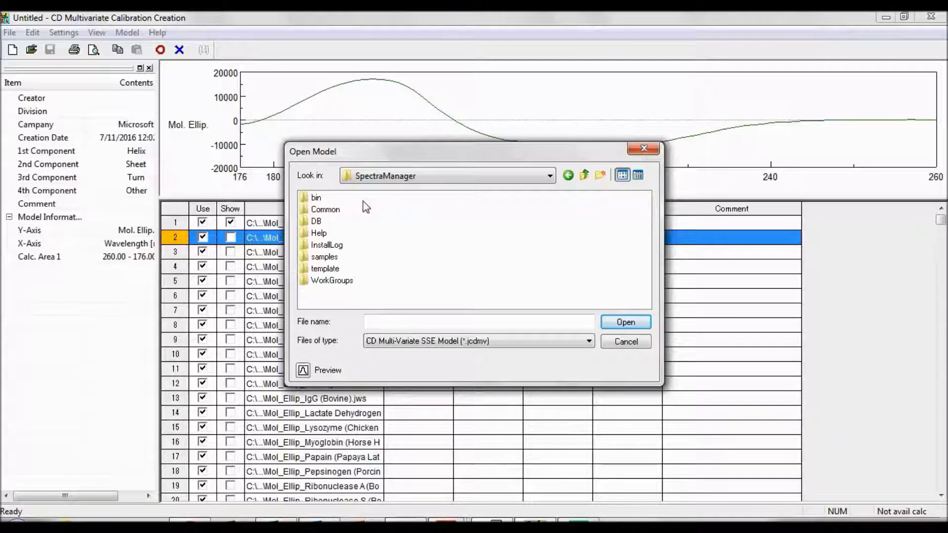
pyautogui.doubleClick(330, 210)
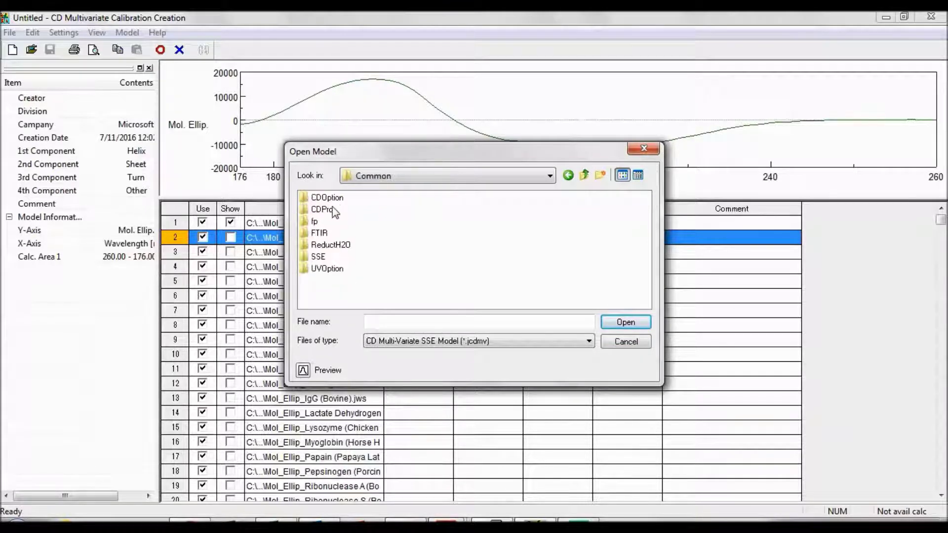
pyautogui.doubleClick(338, 199)
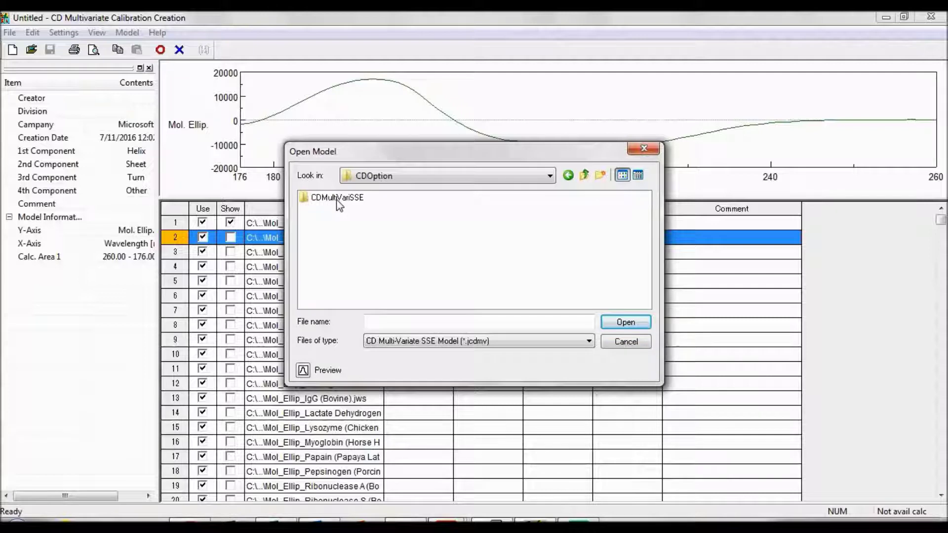
pyautogui.doubleClick(338, 199)
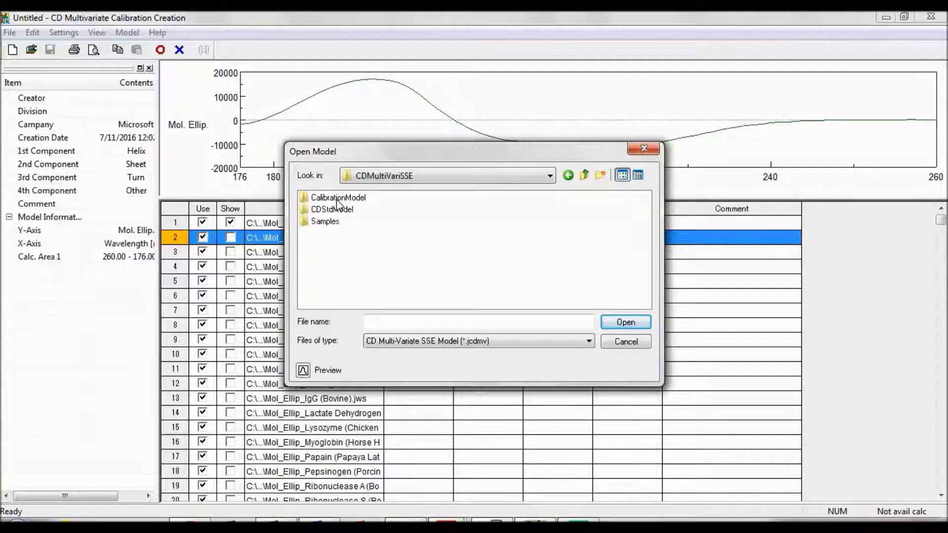
pyautogui.doubleClick(337, 199)
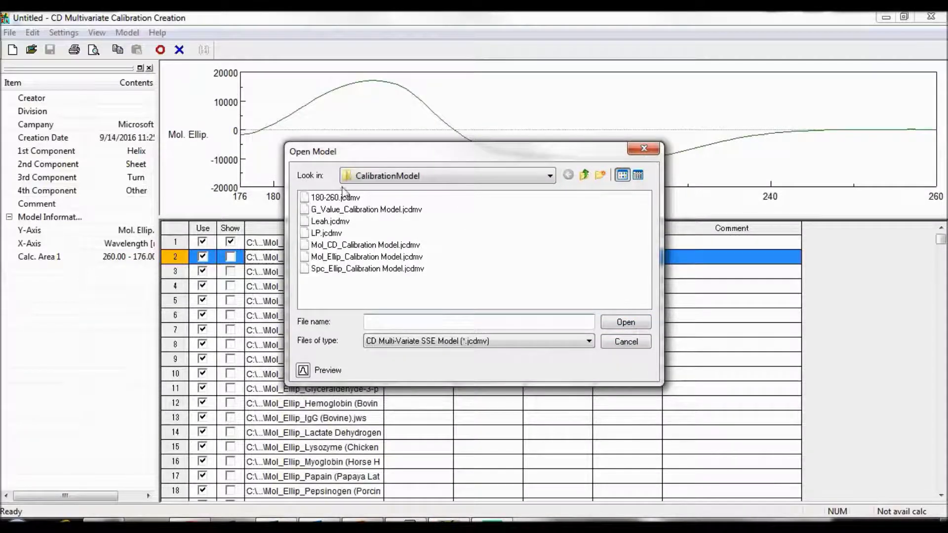
# Open the 180-260.jcdmv calibration model from the CalibrationModel folder
pyautogui.doubleClick(333, 197)
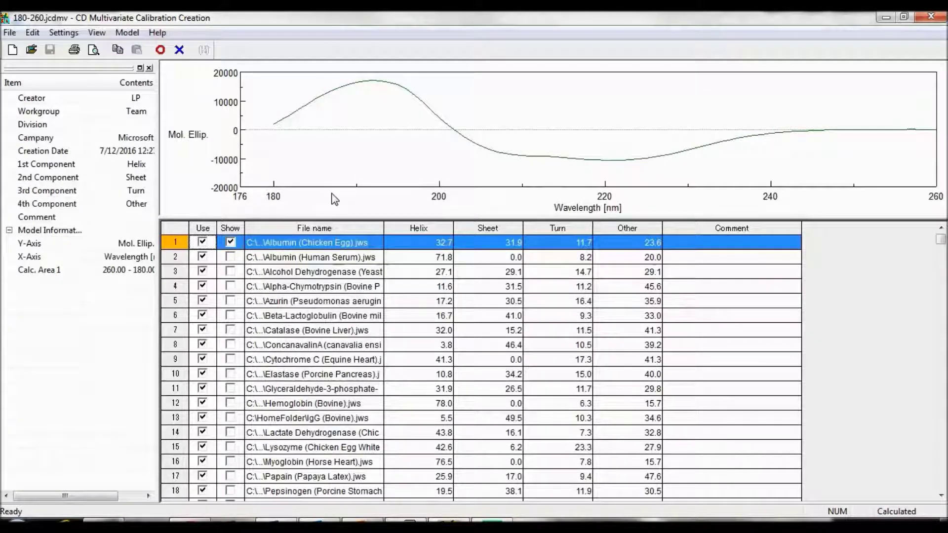
pyautogui.click(127, 34)
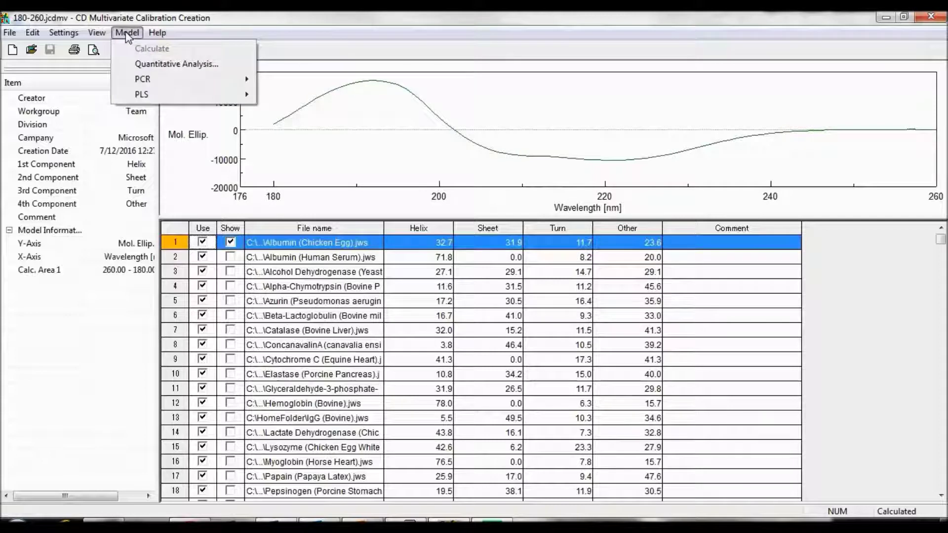
pyautogui.click(156, 17)
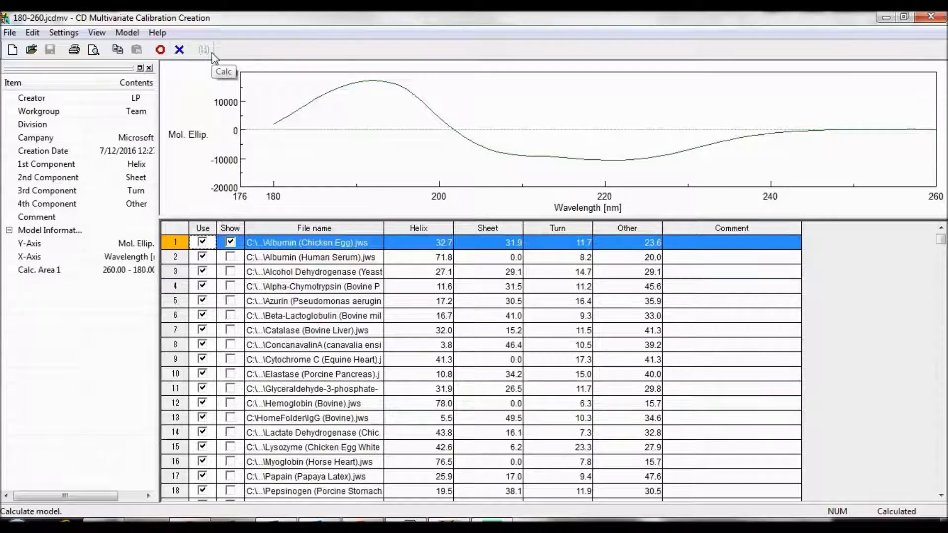
pyautogui.click(10, 32)
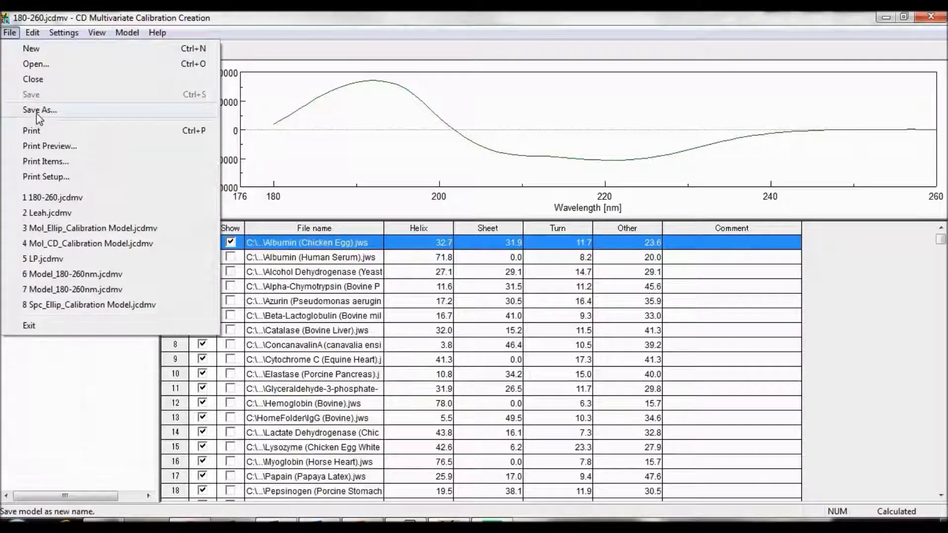
pyautogui.click(287, 145)
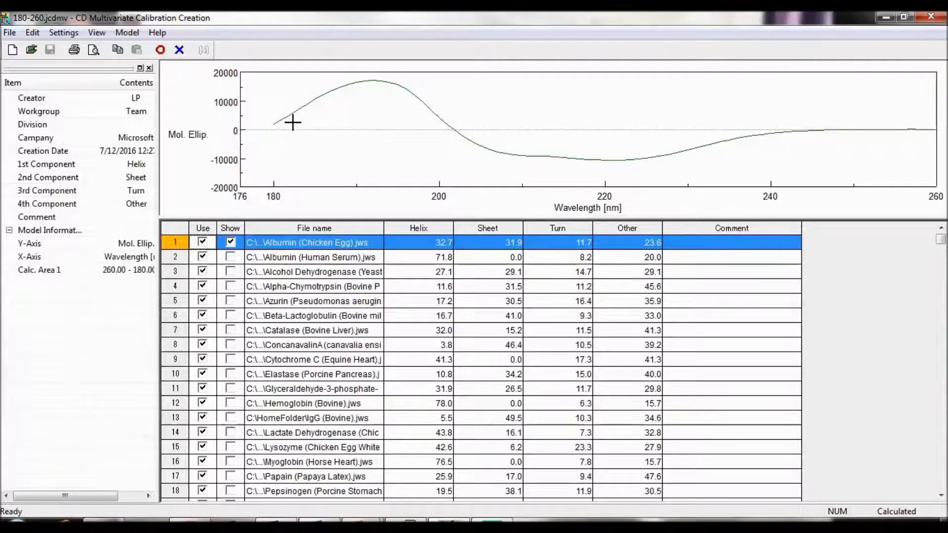
# Examine the PCR score vector graph and component table of the model, then close them
pyautogui.click(126, 33)
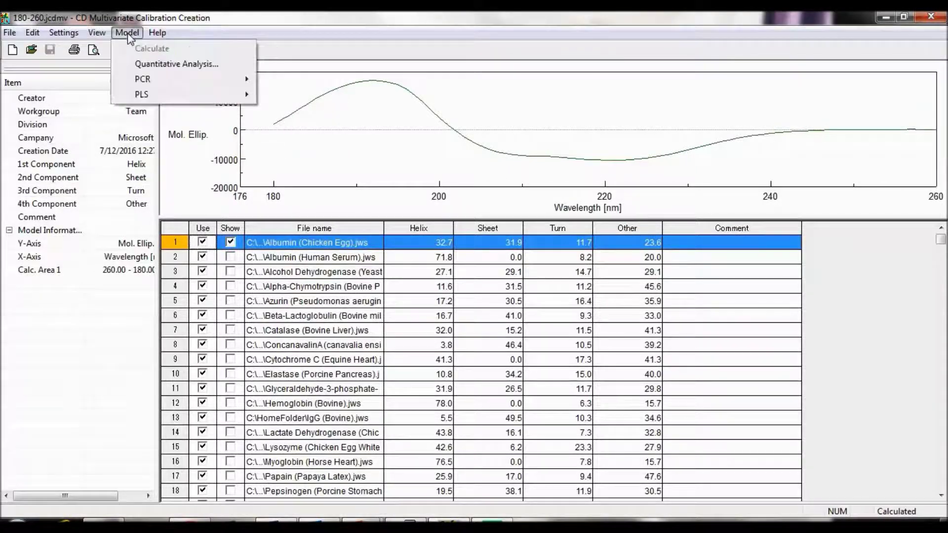
pyautogui.moveTo(142, 81)
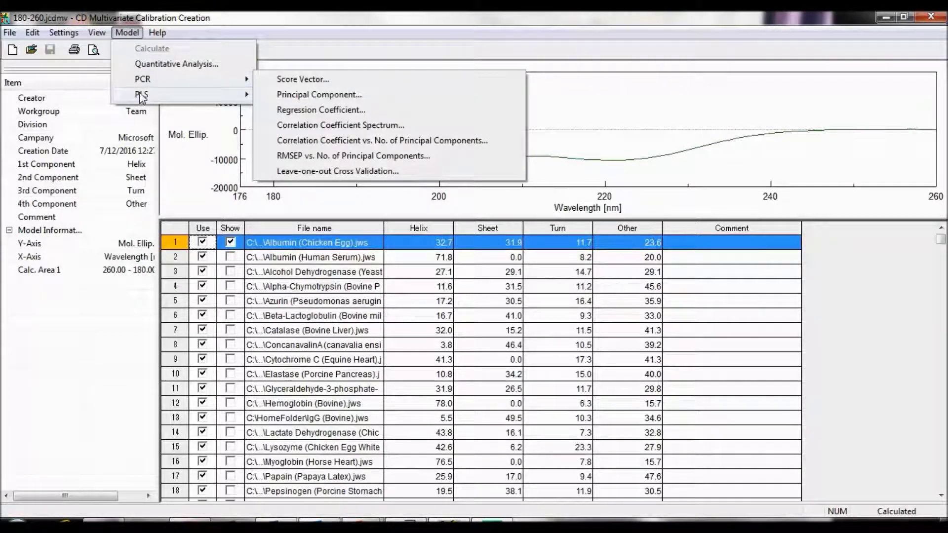
pyautogui.click(267, 79)
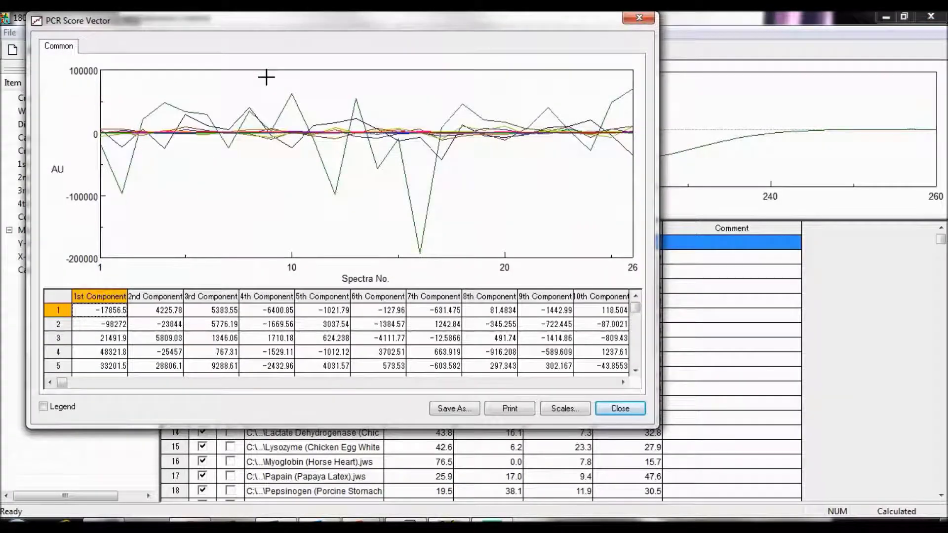
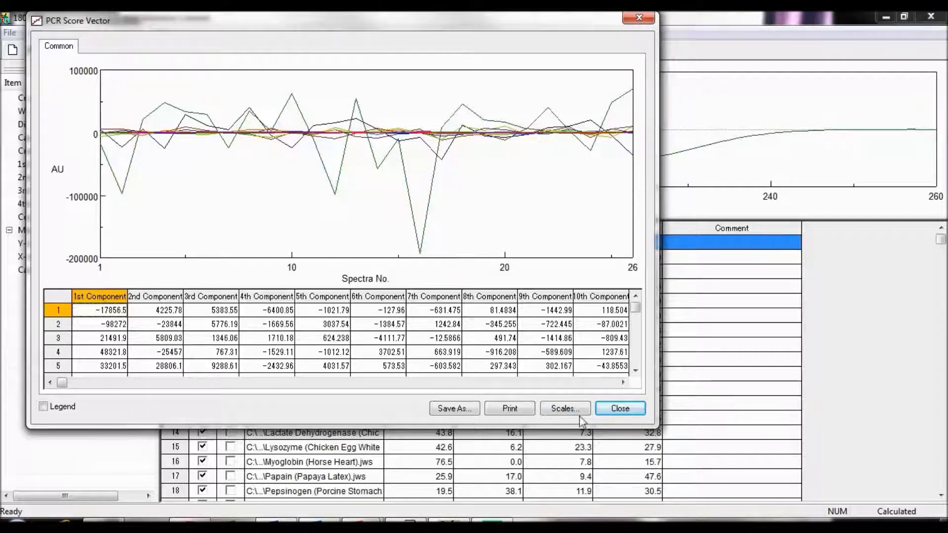
pyautogui.click(617, 416)
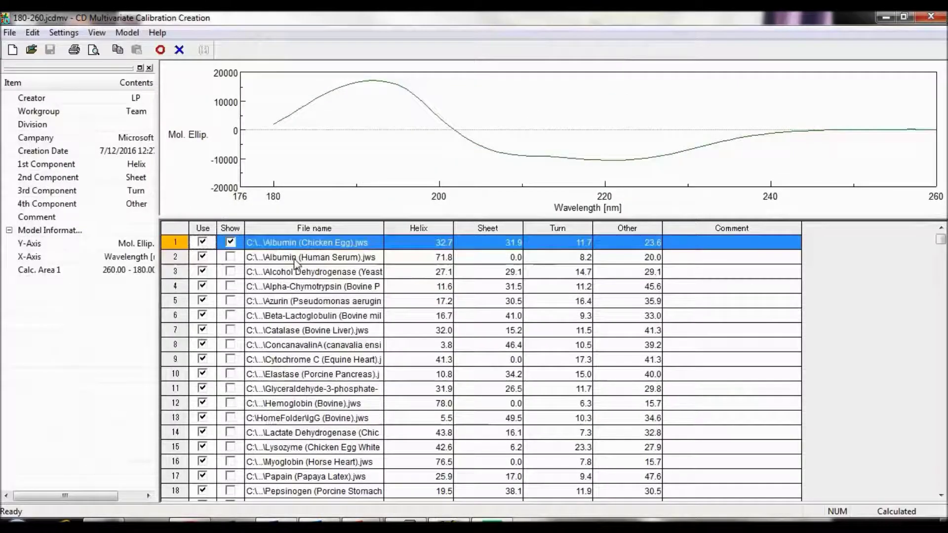
# Examine the PLS weight loading vectors with the legend shown for Helix, Sheet, Turn and Other, then close the graph
pyautogui.click(133, 38)
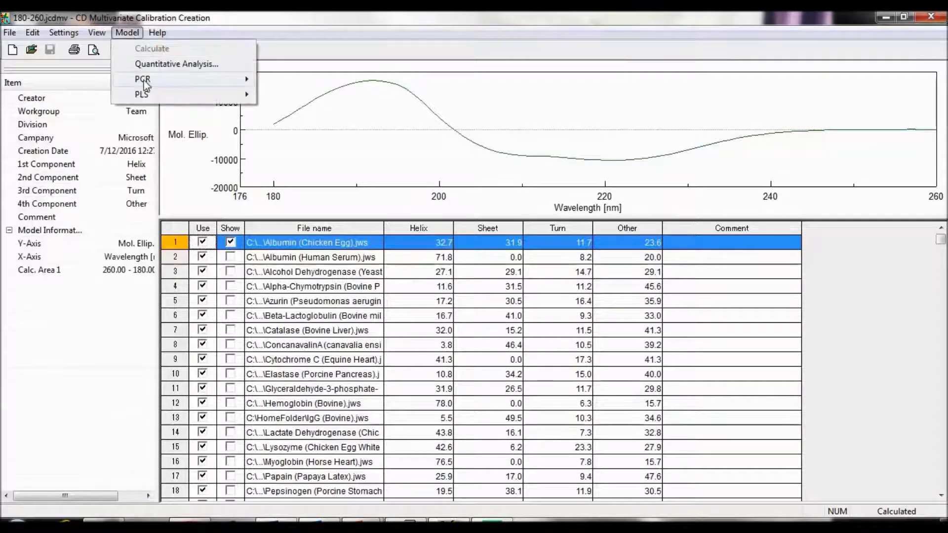
pyautogui.moveTo(148, 79)
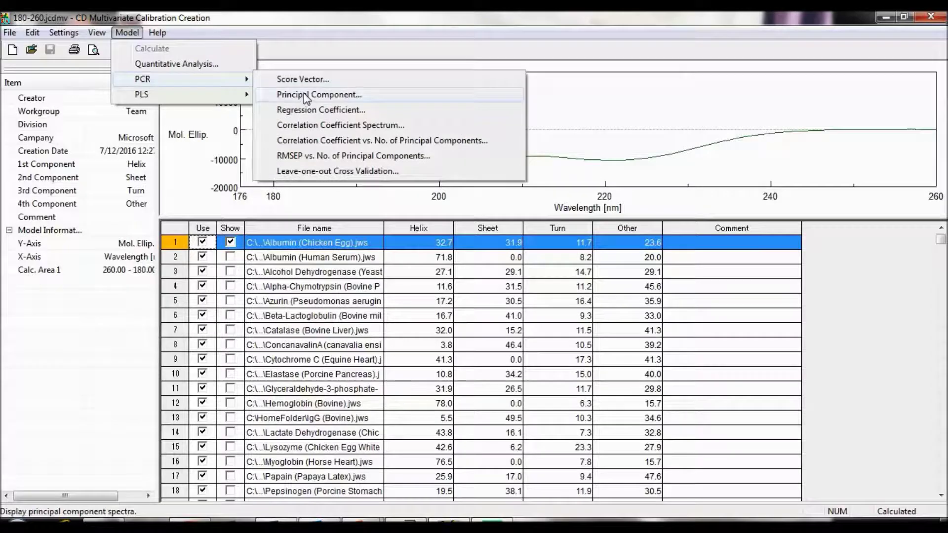
pyautogui.moveTo(214, 99)
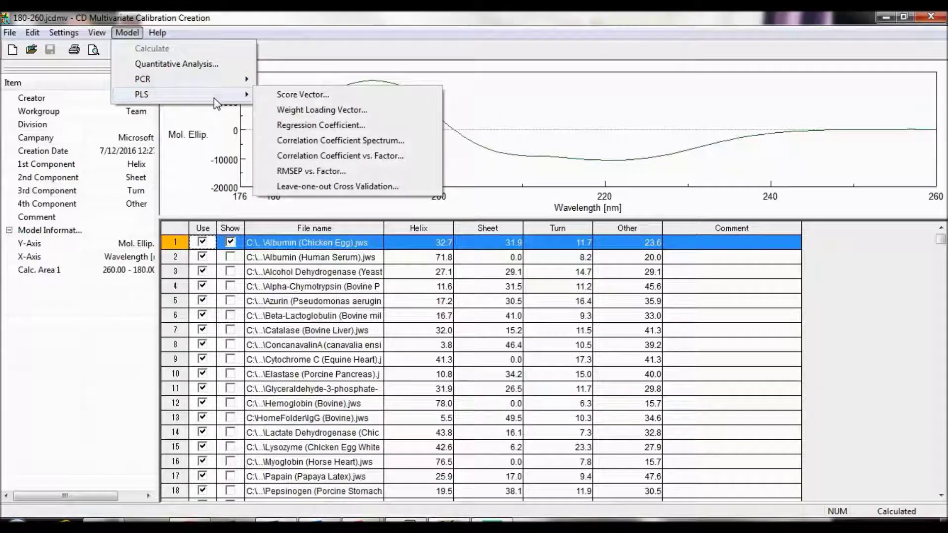
pyautogui.click(276, 112)
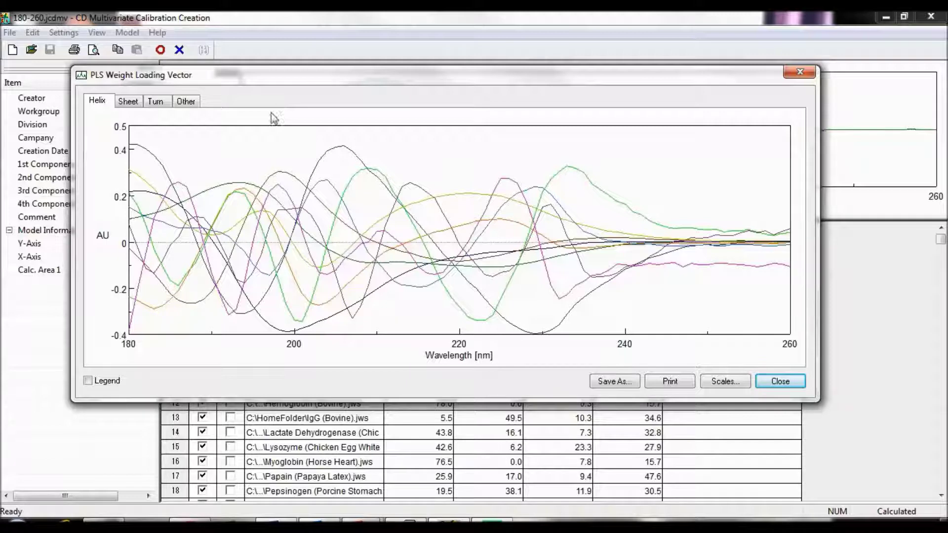
pyautogui.click(105, 381)
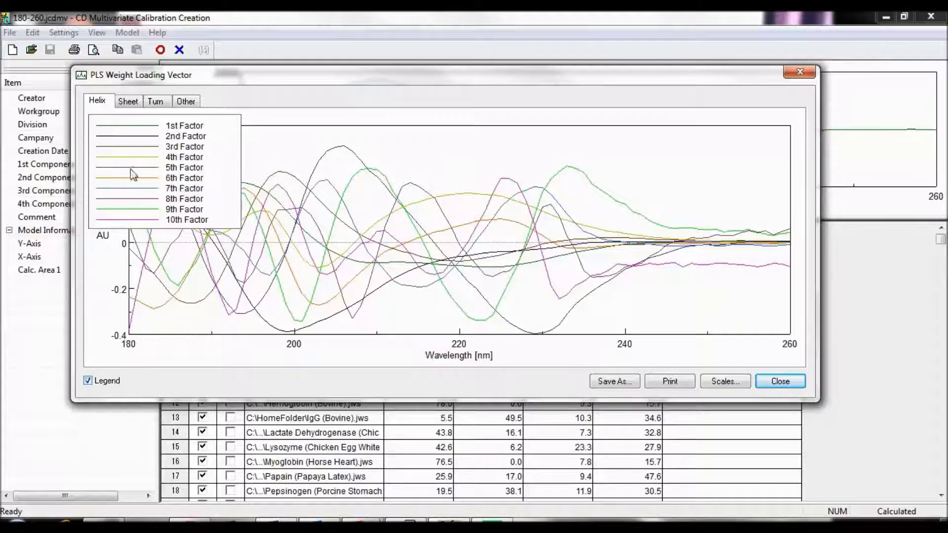
pyautogui.click(128, 102)
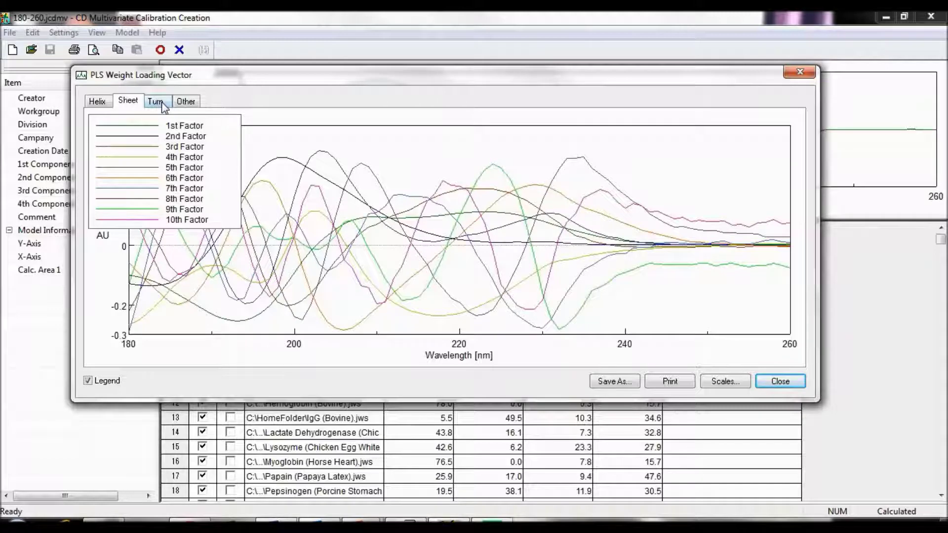
pyautogui.click(156, 102)
pyautogui.click(191, 106)
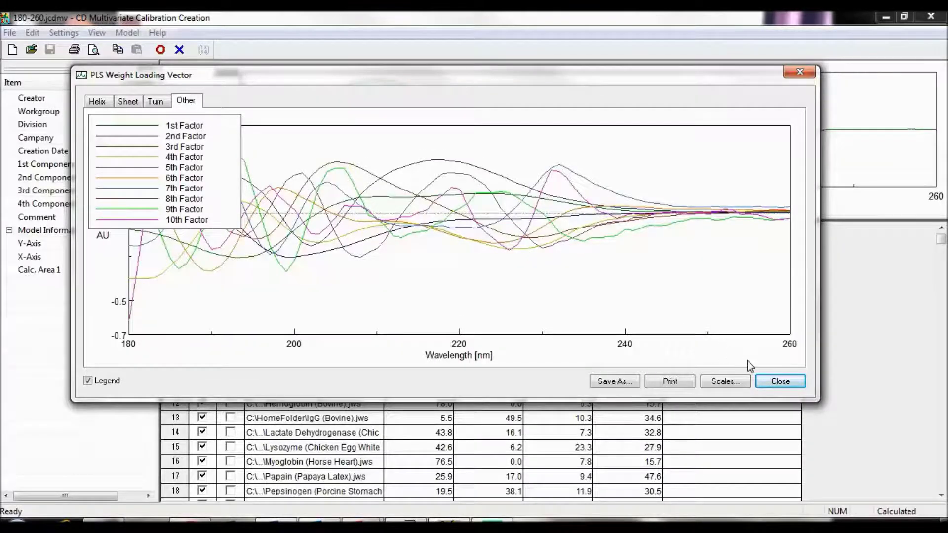
pyautogui.click(780, 382)
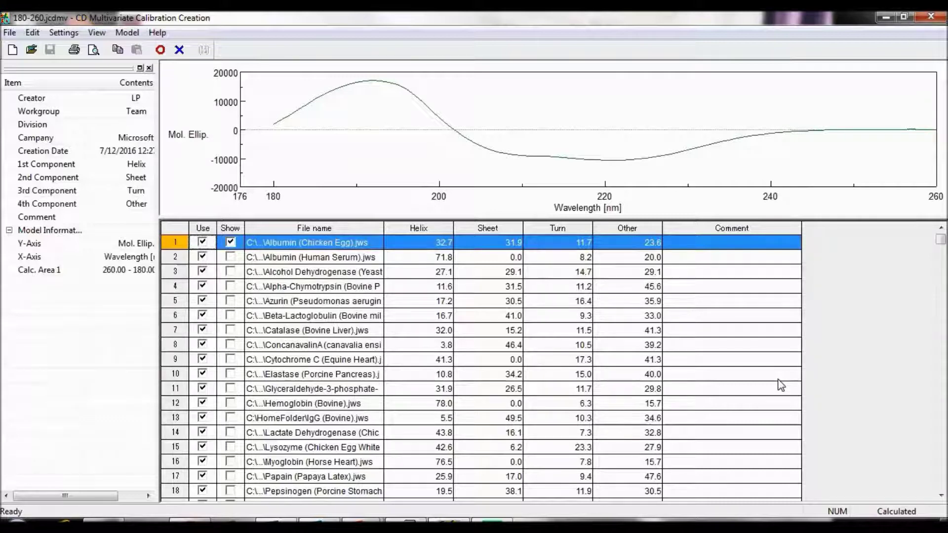
# Examine the PCR correlation coefficient versus number of principal components for Helix, Sheet, Turn and Other, then close the graph
pyautogui.click(126, 35)
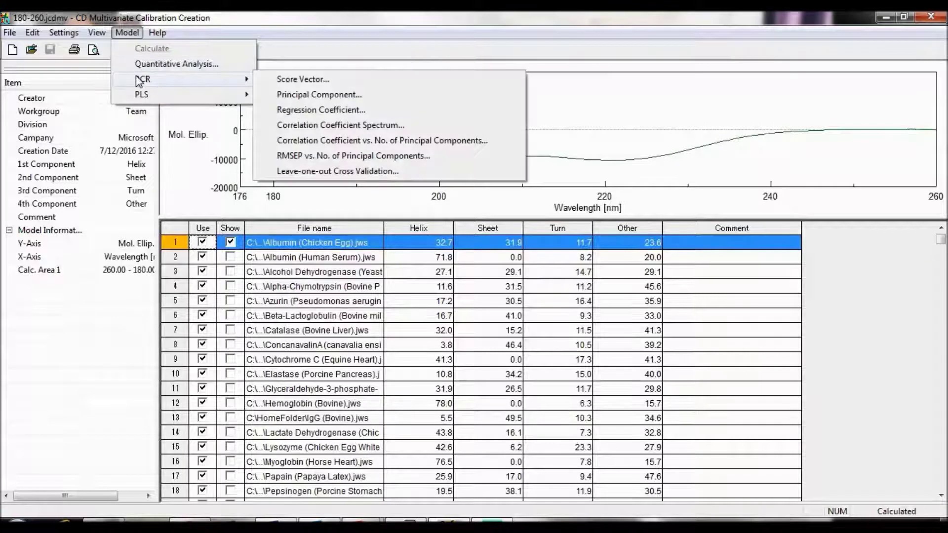
pyautogui.moveTo(142, 104)
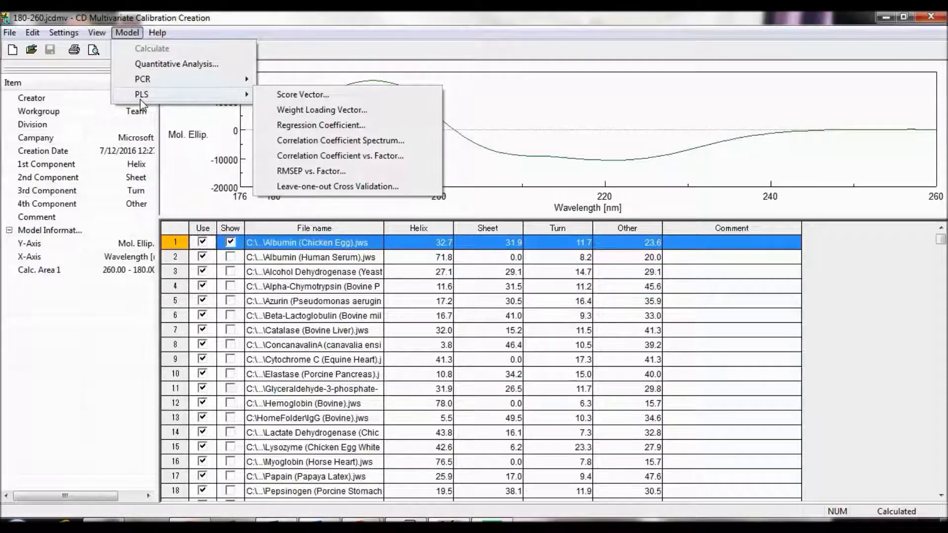
pyautogui.moveTo(175, 85)
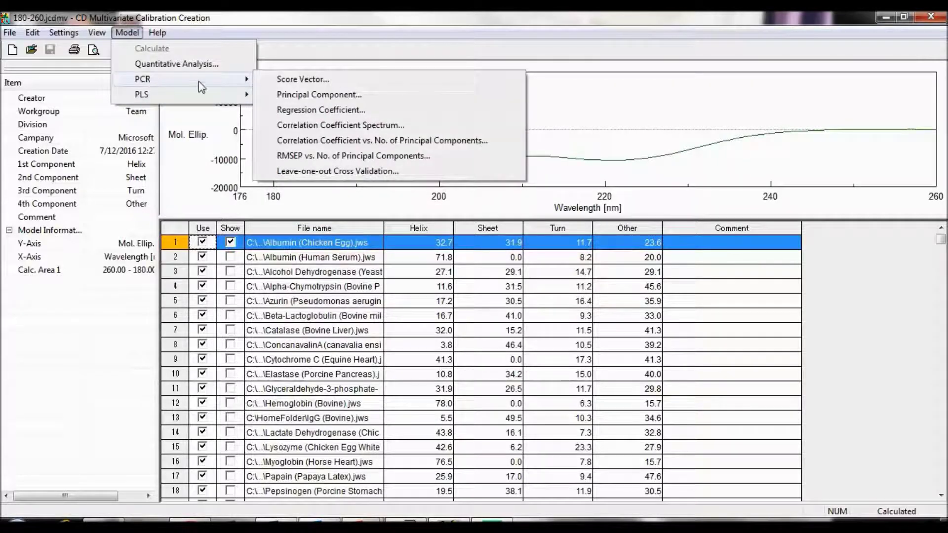
pyautogui.click(279, 141)
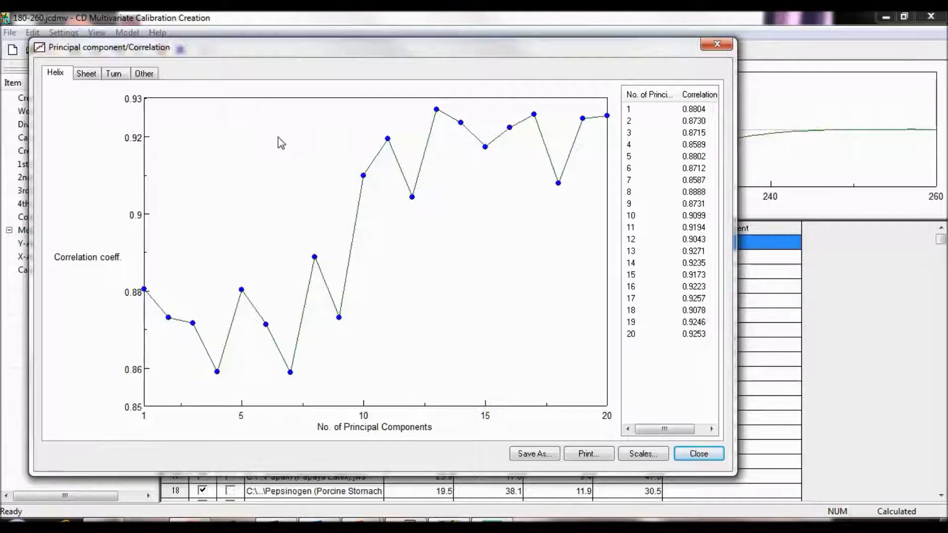
pyautogui.click(95, 78)
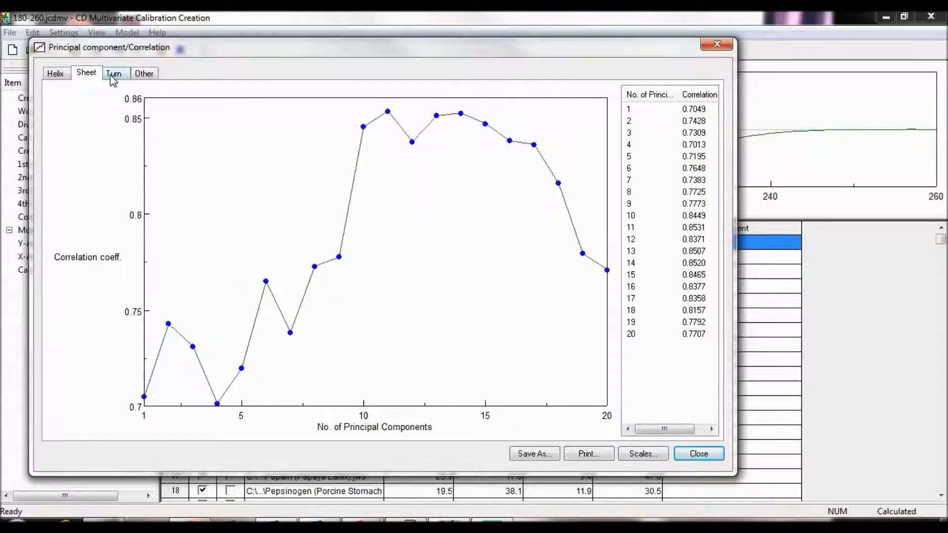
pyautogui.click(112, 77)
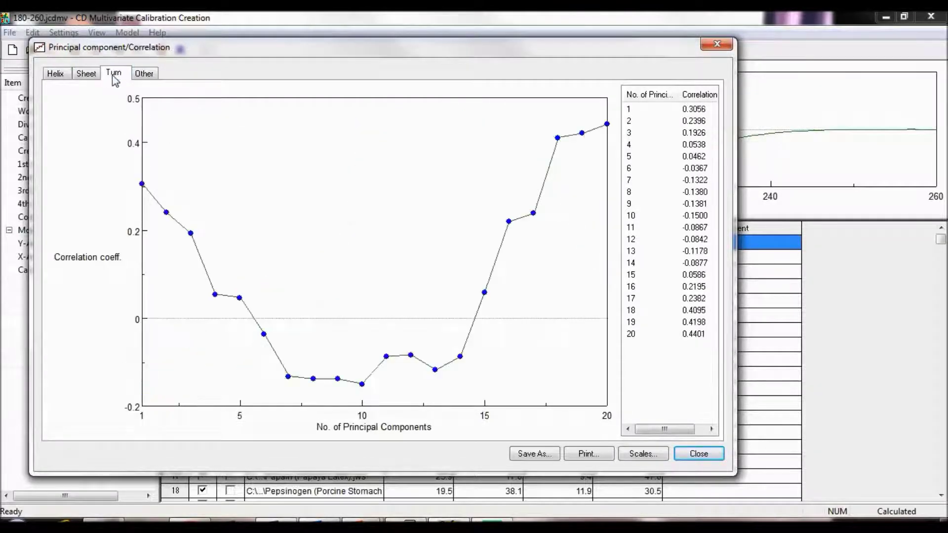
pyautogui.click(142, 79)
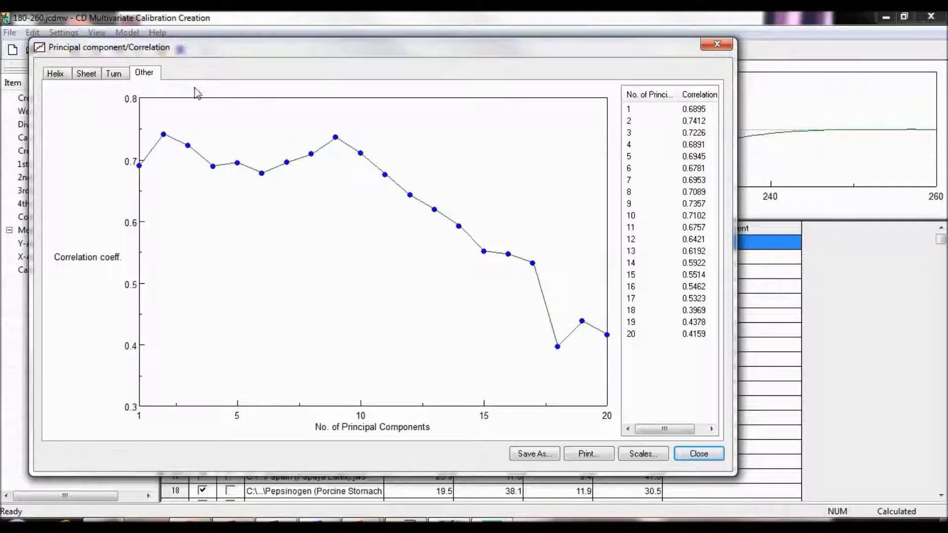
pyautogui.click(698, 454)
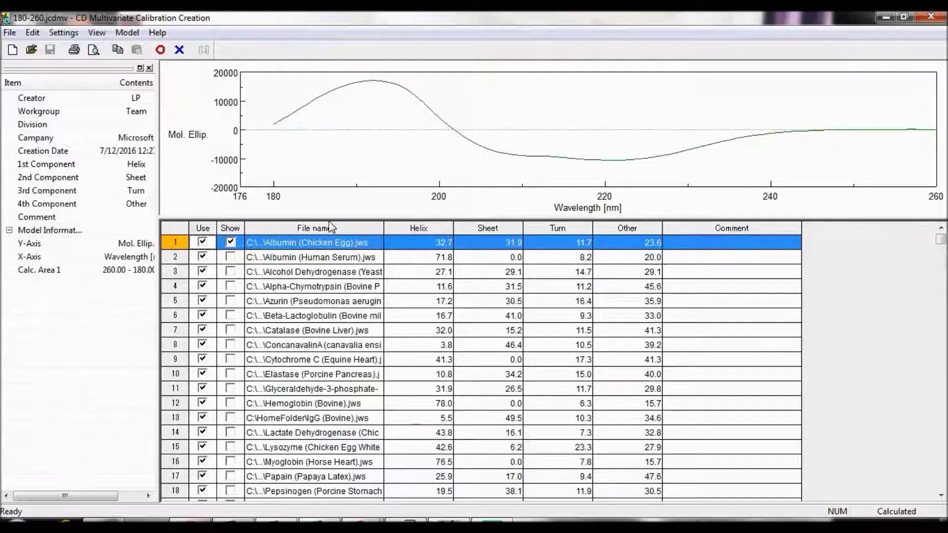
# Examine the PLS RMSEP versus factor graphs for Helix, Sheet, Turn and Other, then close them
pyautogui.click(127, 34)
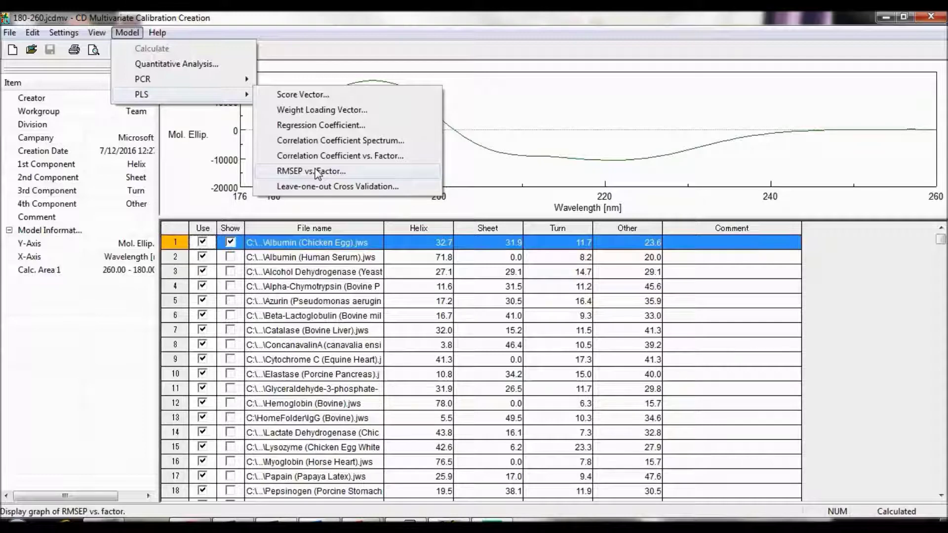
pyautogui.click(316, 171)
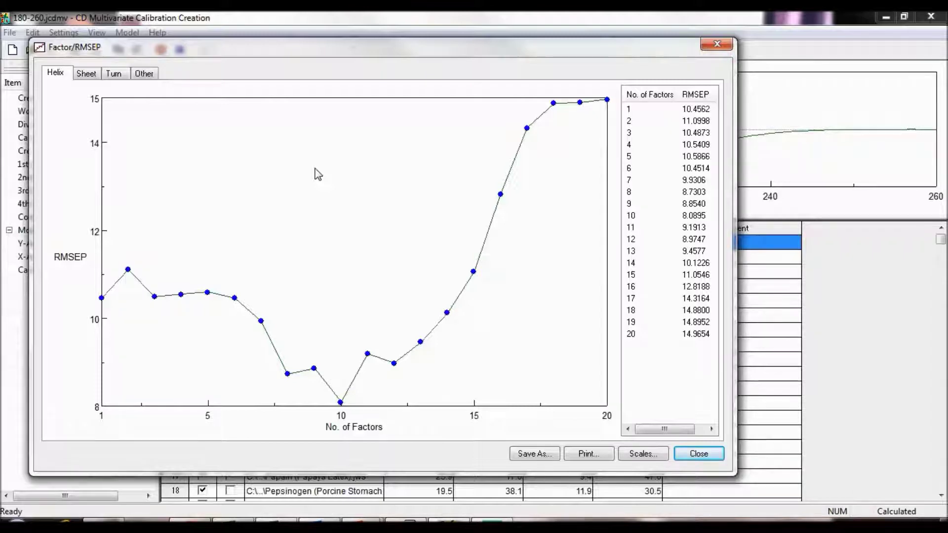
pyautogui.click(97, 74)
pyautogui.click(113, 74)
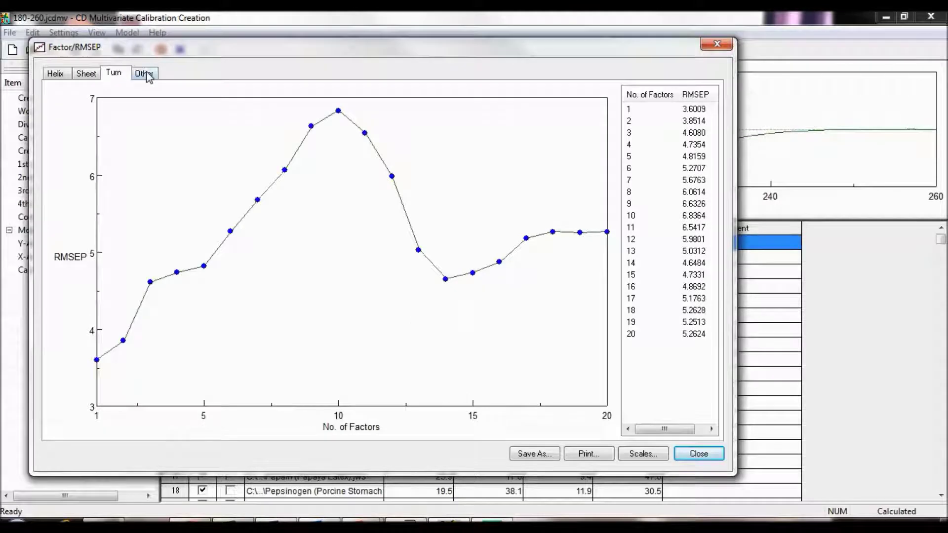
pyautogui.click(147, 74)
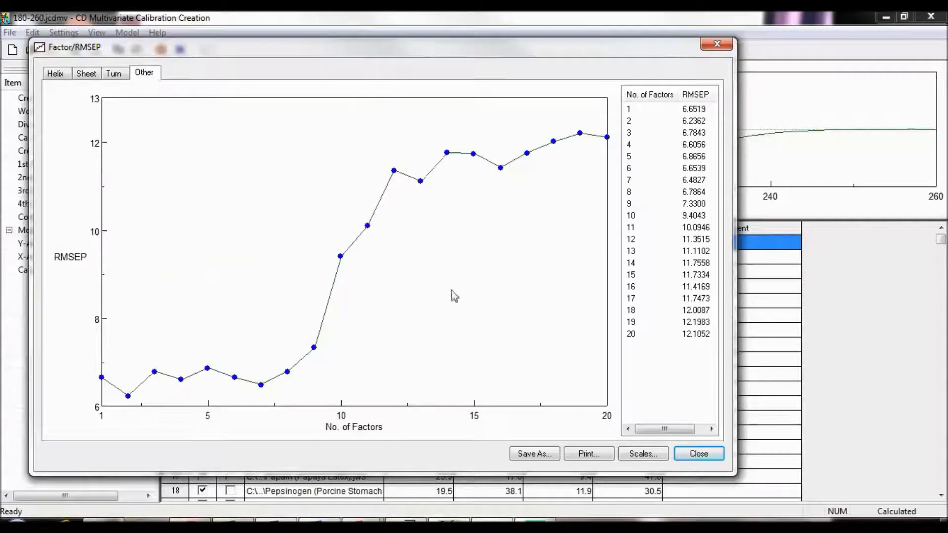
pyautogui.click(697, 454)
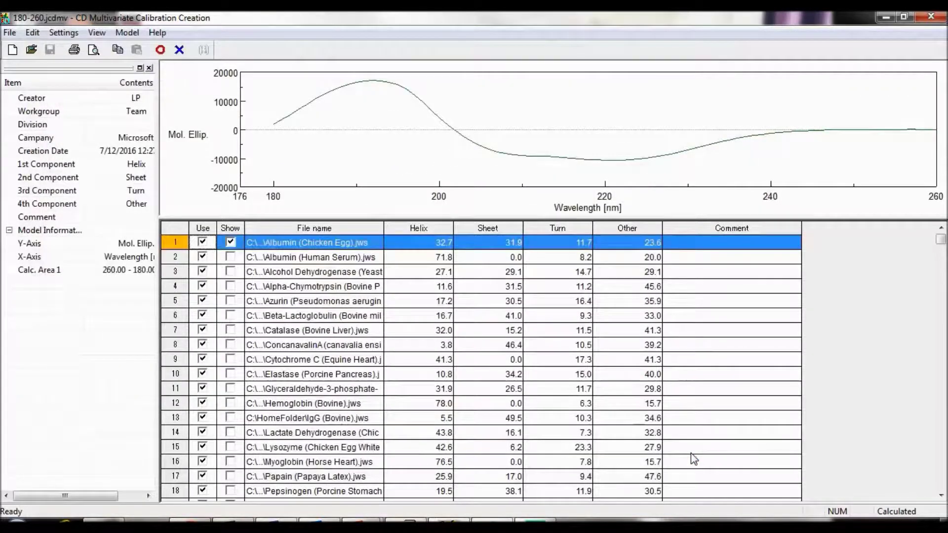
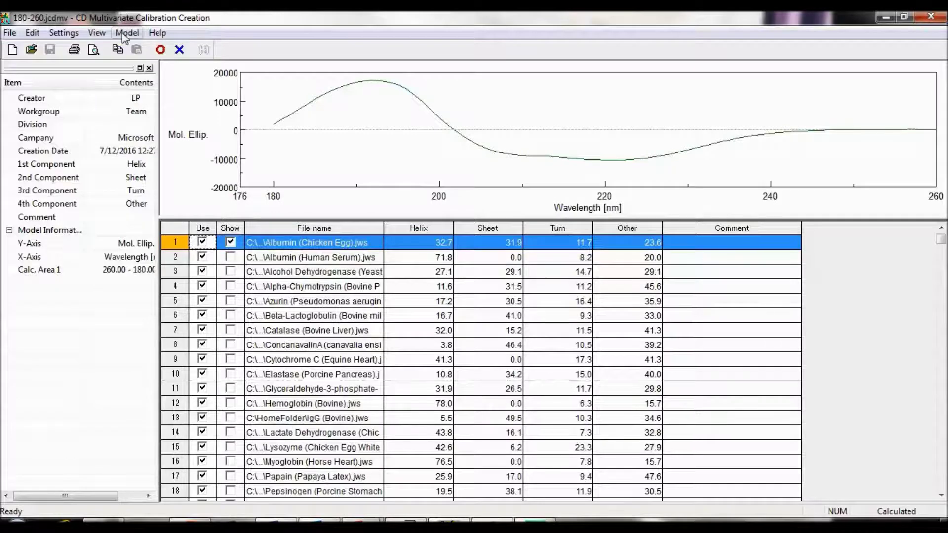
pyautogui.click(125, 34)
pyautogui.moveTo(163, 88)
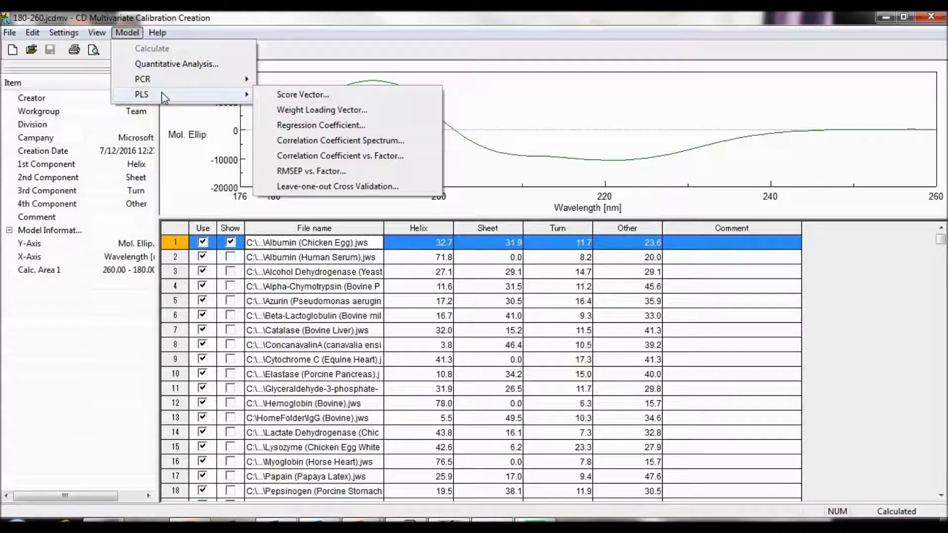
pyautogui.press('Escape')
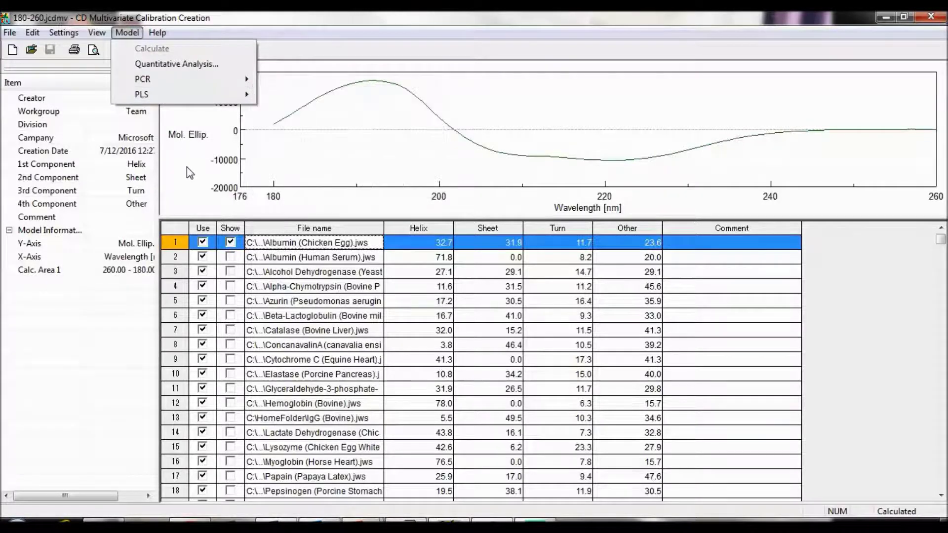
pyautogui.press('Escape')
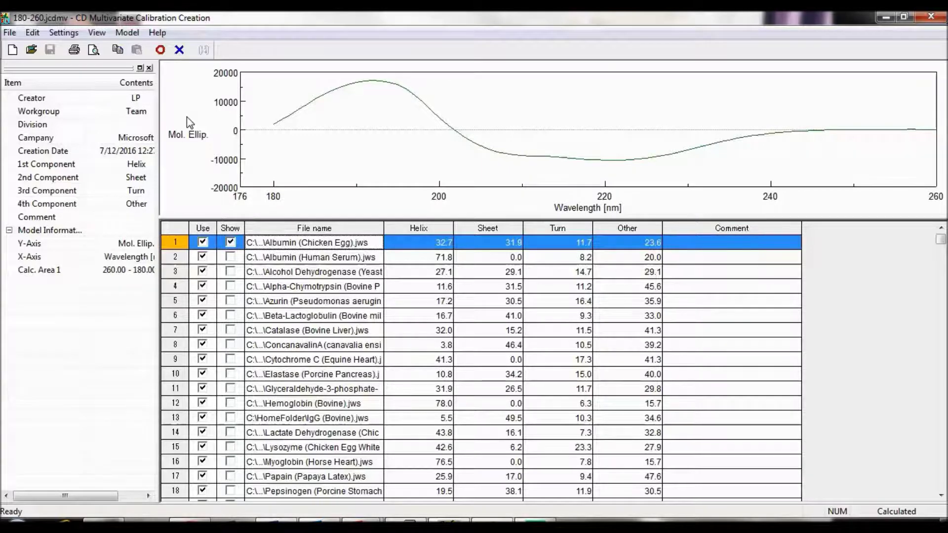
# Accept the model parameters with 13 PCR principal components, 10 PLS factors and a 260 to 180 range, then recalculate the model
pyautogui.click(72, 34)
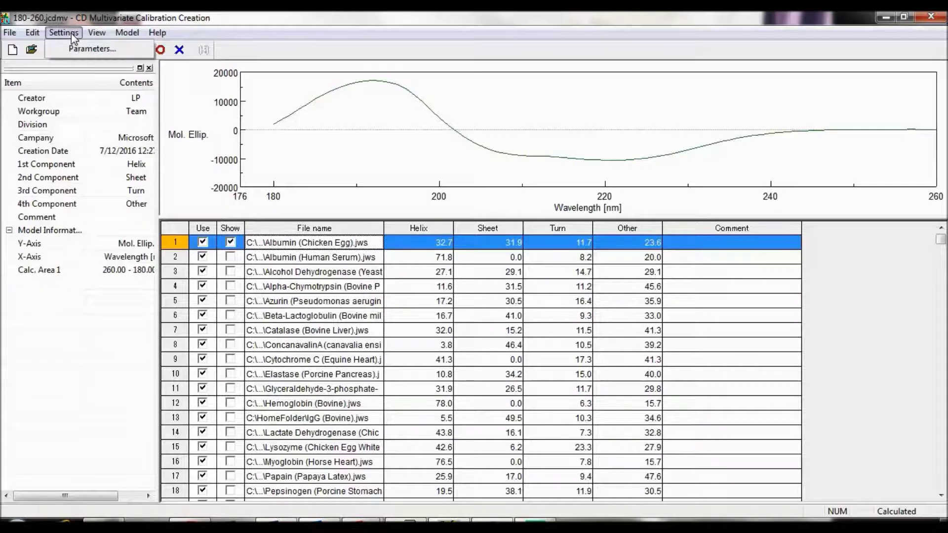
pyautogui.click(75, 45)
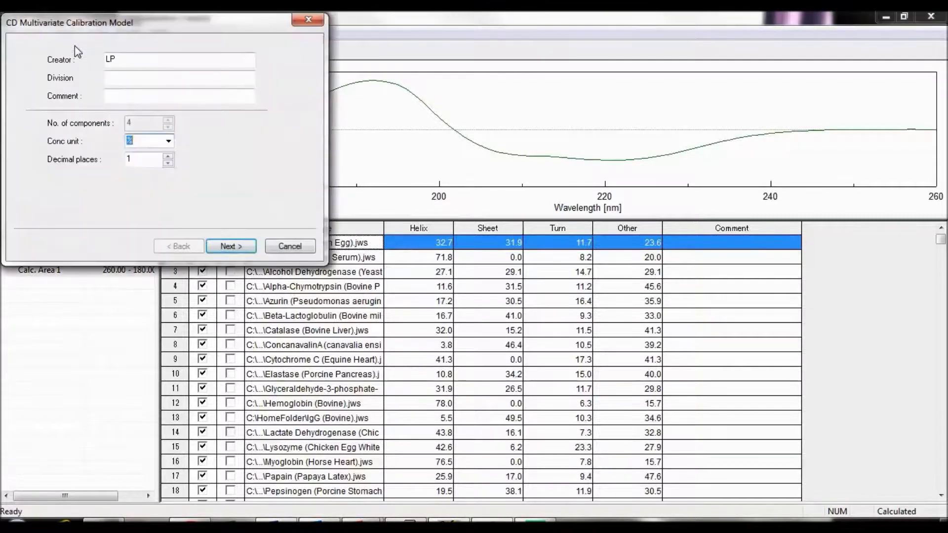
pyautogui.click(231, 246)
pyautogui.click(231, 245)
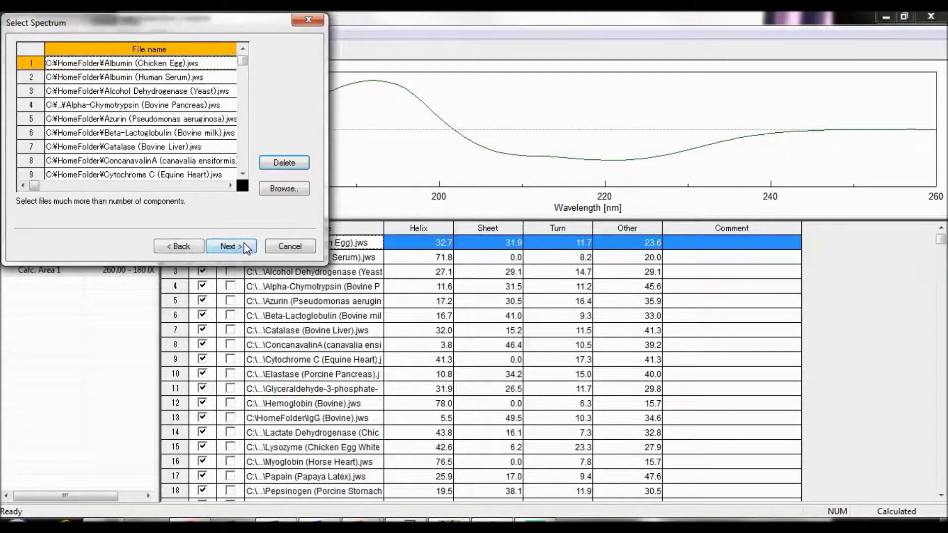
pyautogui.click(246, 247)
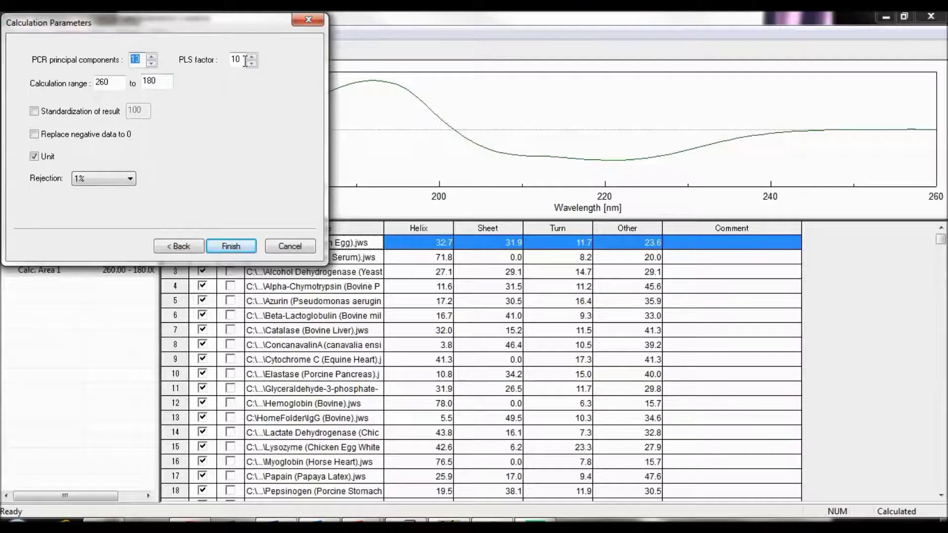
pyautogui.click(231, 246)
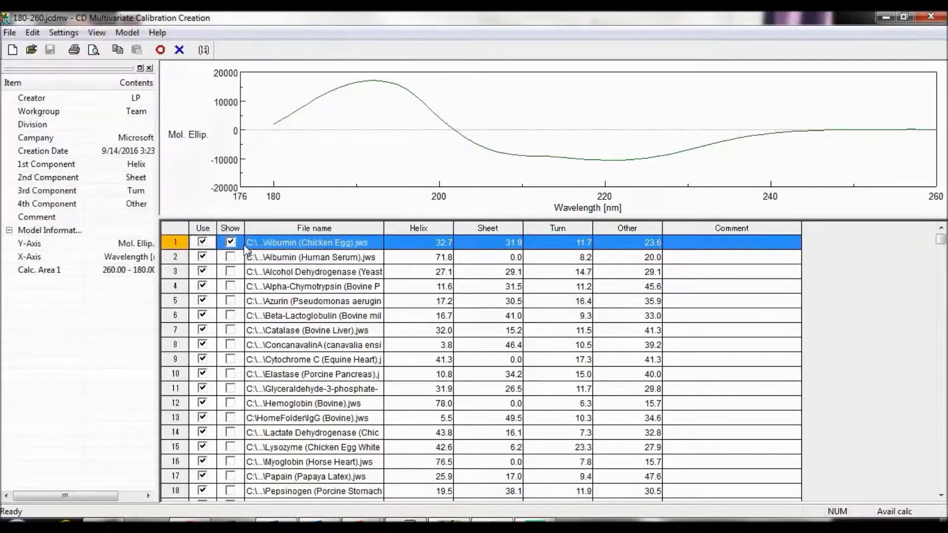
pyautogui.click(204, 51)
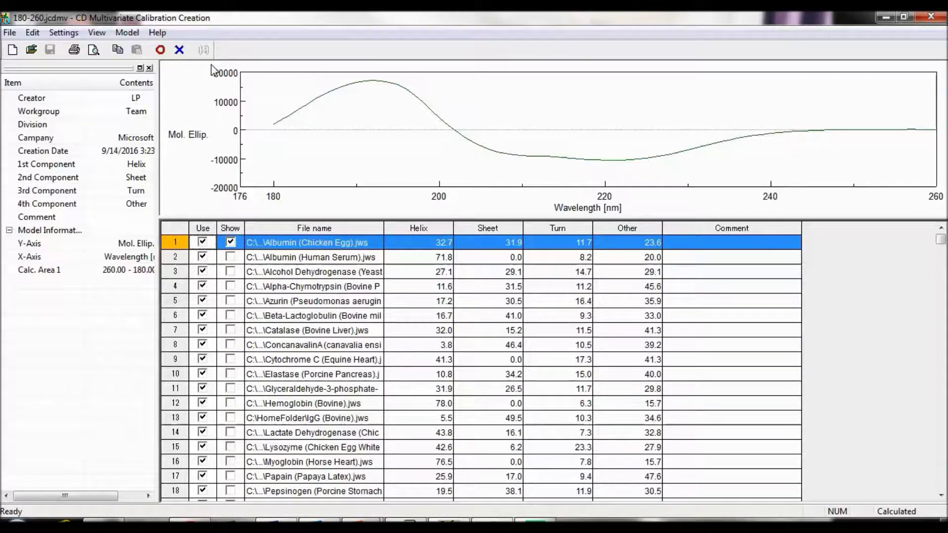
# Open the PLS leave-one-out cross validation and examine predicted versus true values for Helix
pyautogui.click(127, 32)
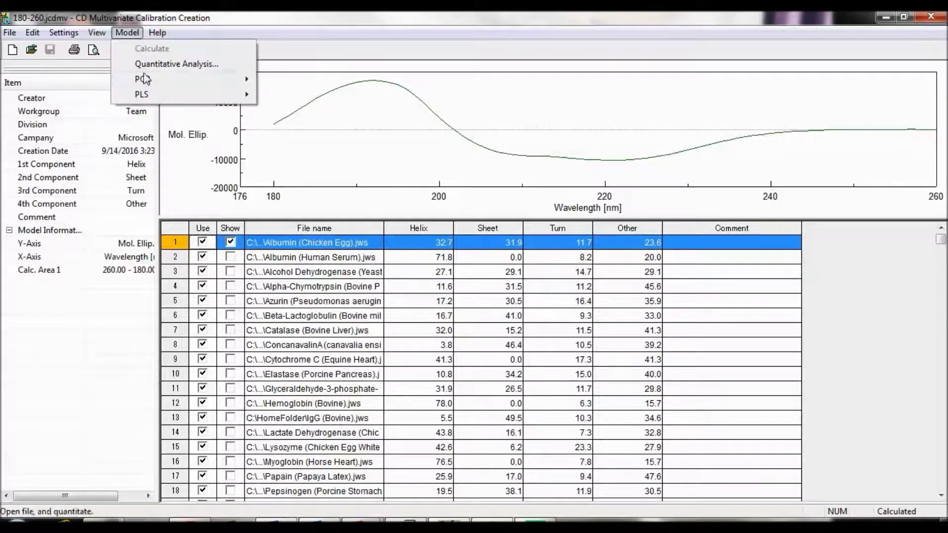
pyautogui.moveTo(144, 81)
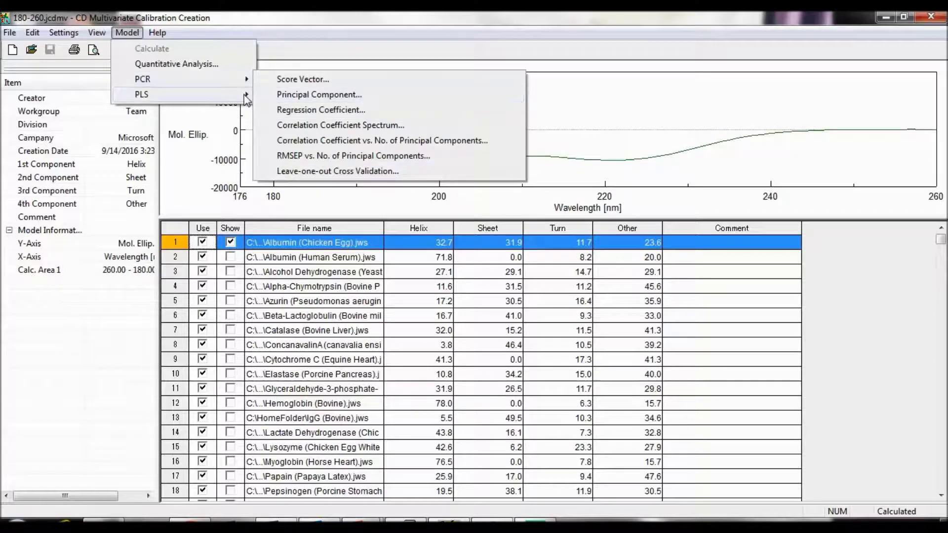
pyautogui.moveTo(246, 96)
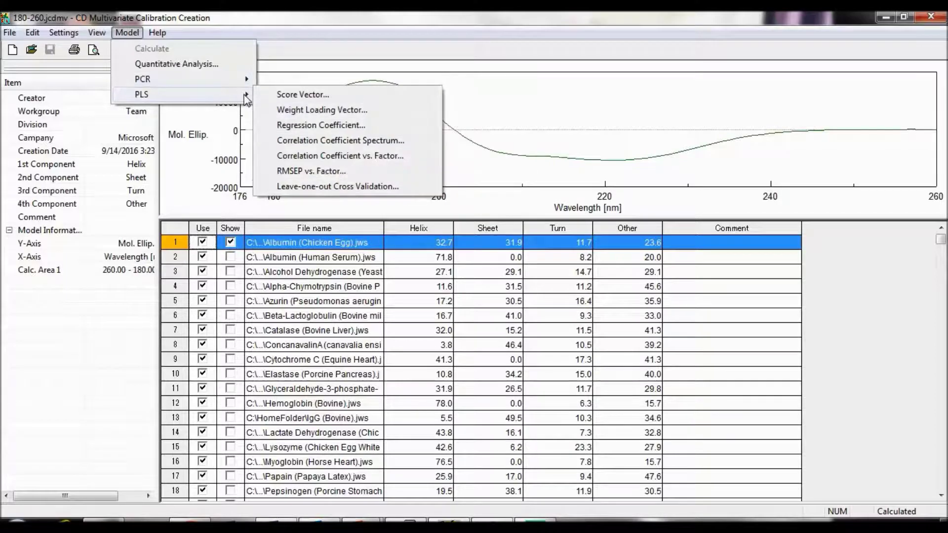
pyautogui.click(329, 187)
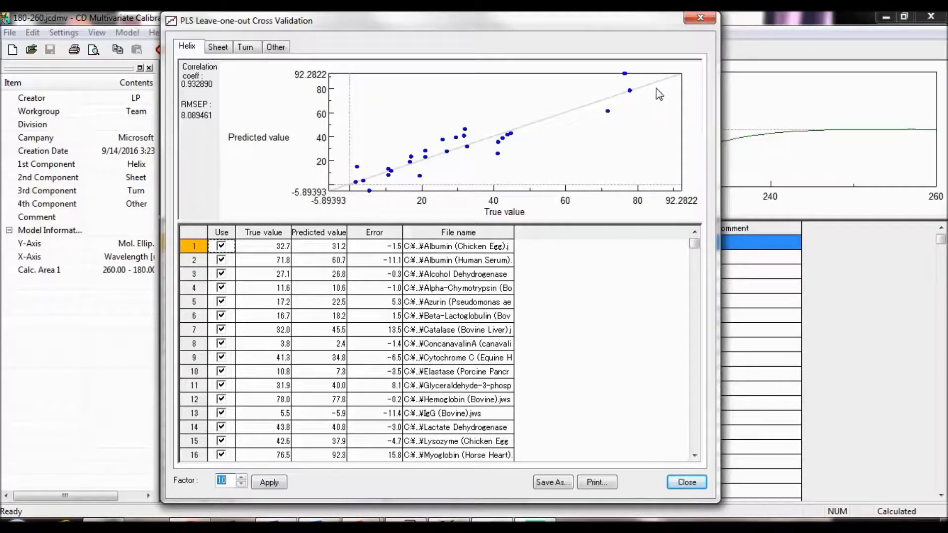
pyautogui.moveTo(659, 94); pyautogui.dragTo(630, 85)
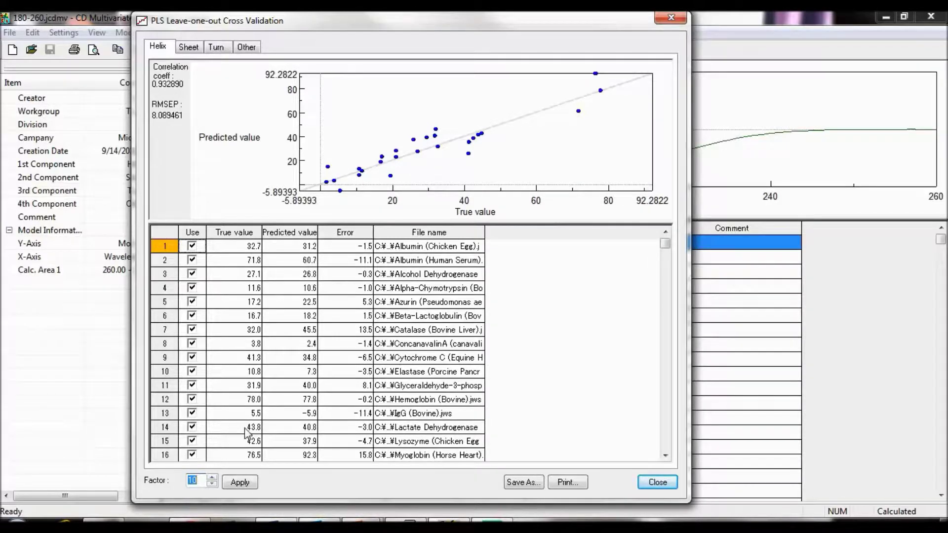
# Apply a PLS factor of 12 and exclude the outlying Myoglobin (Horse Heart) spectrum from the cross validation
pyautogui.click(212, 478)
pyautogui.click(235, 486)
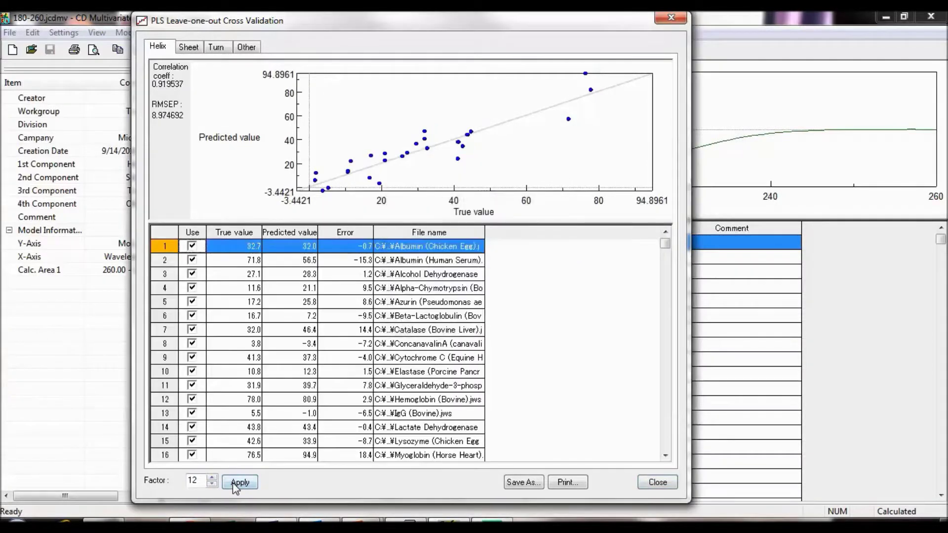
pyautogui.click(586, 74)
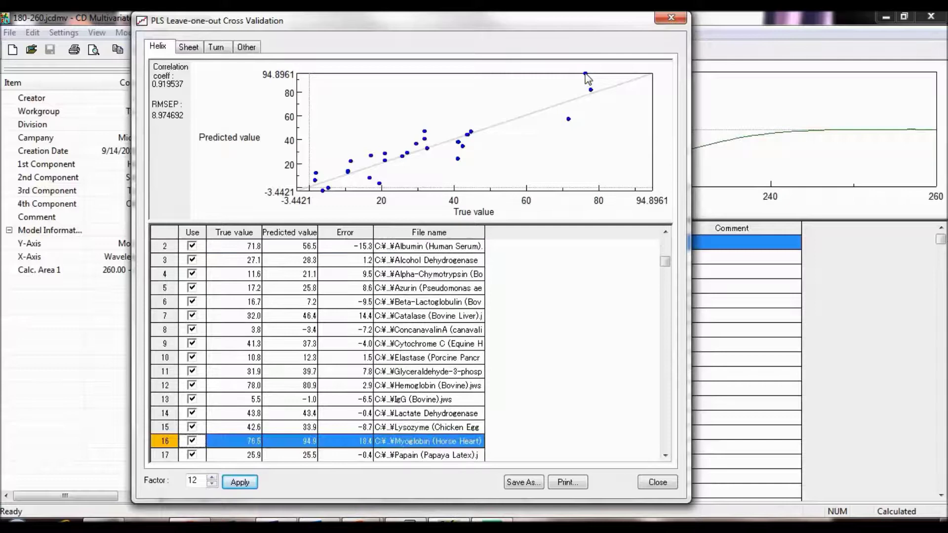
pyautogui.click(192, 441)
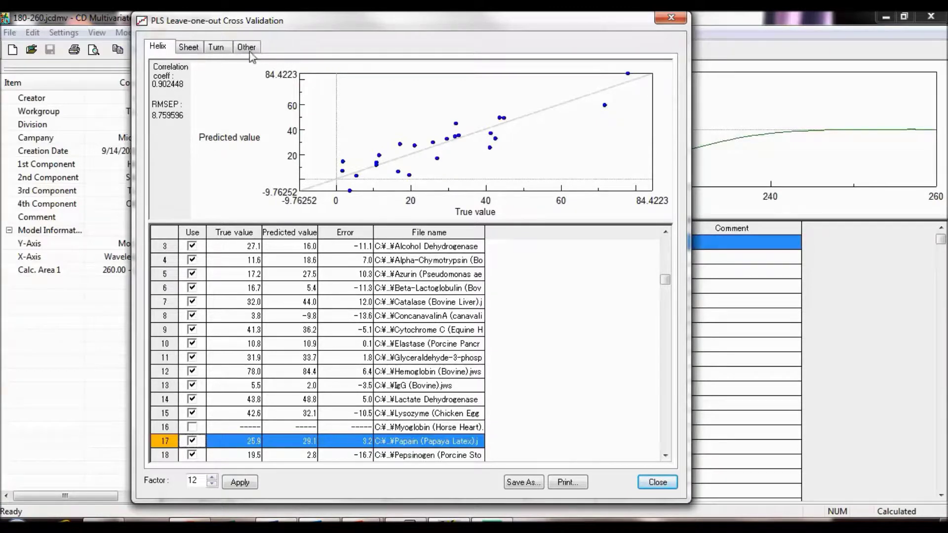
# Examine the PLS cross validation results for Sheet, Turn and Other, then close the validation
pyautogui.click(194, 47)
pyautogui.click(216, 49)
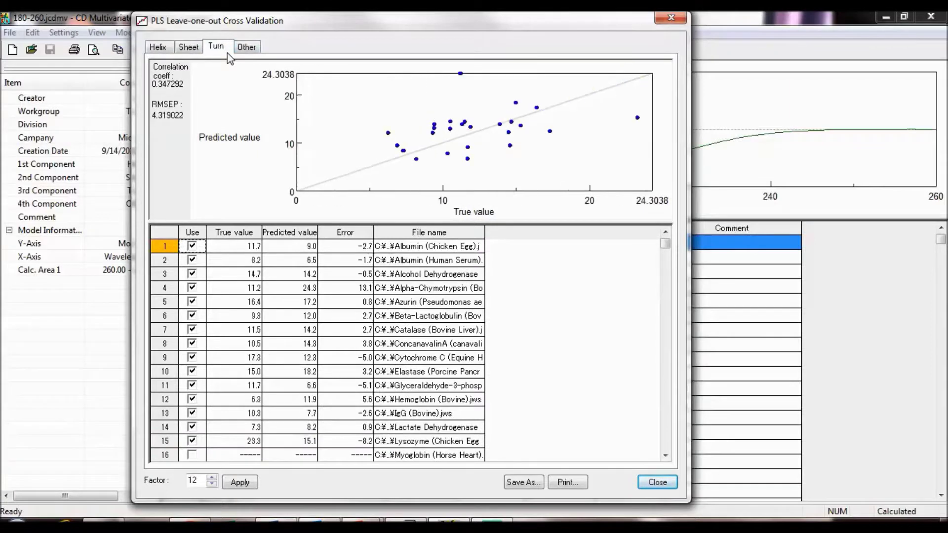
pyautogui.click(246, 49)
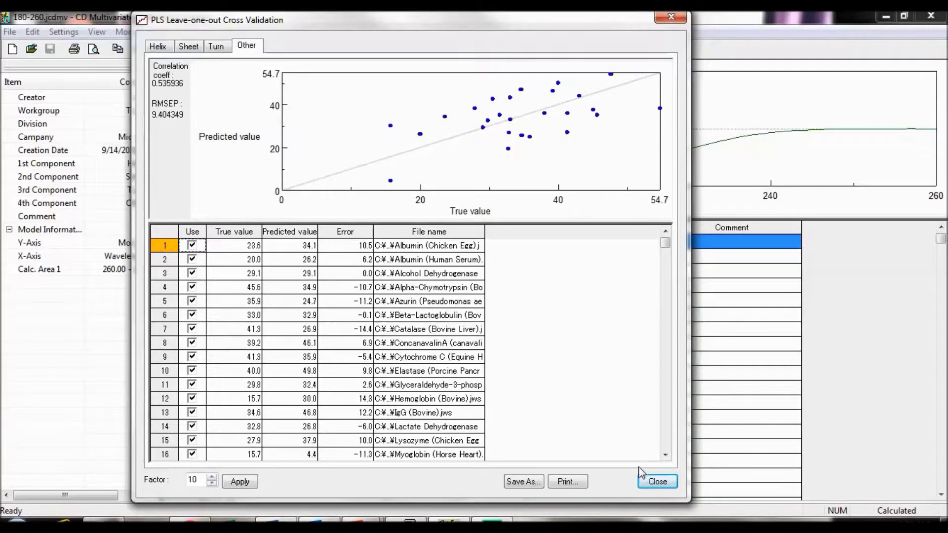
pyautogui.click(657, 482)
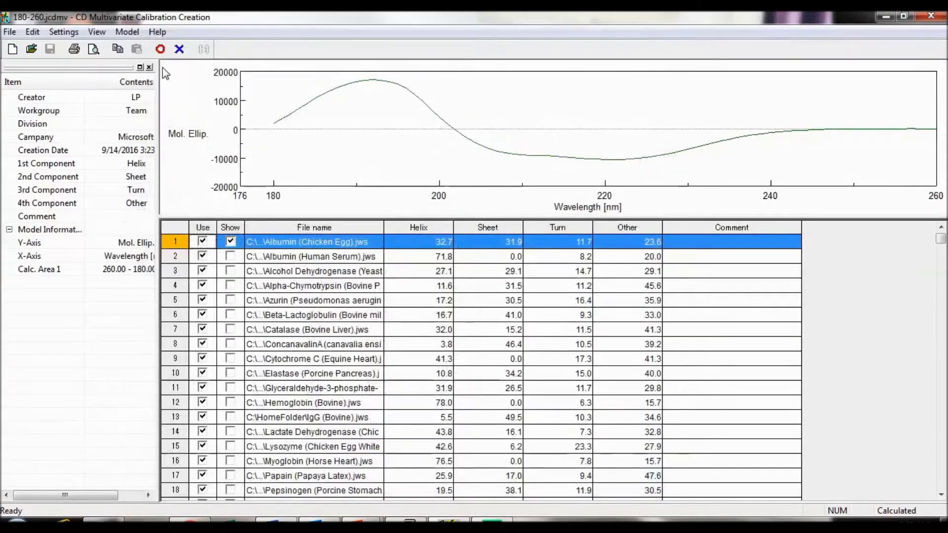
# Examine the PCR leave-one-out cross validation for Helix, then close it
pyautogui.click(129, 33)
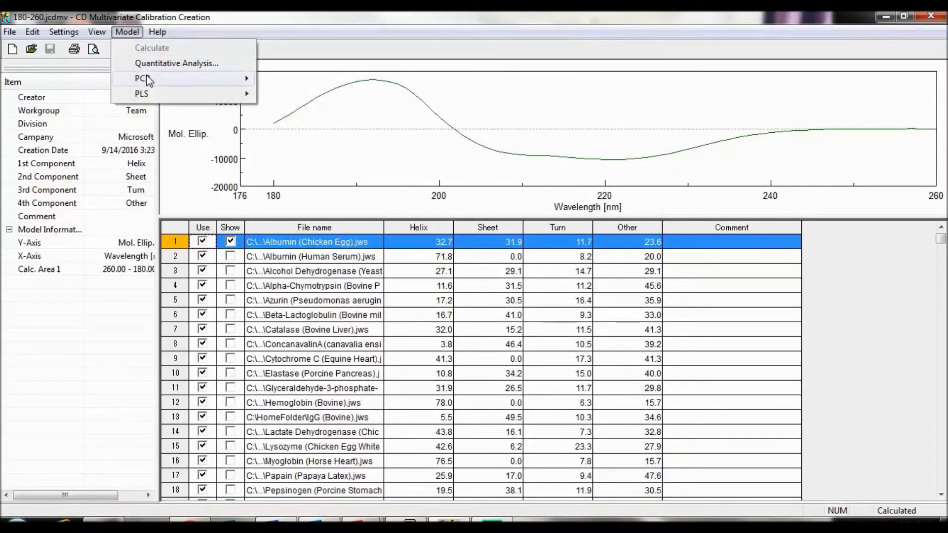
pyautogui.moveTo(149, 81)
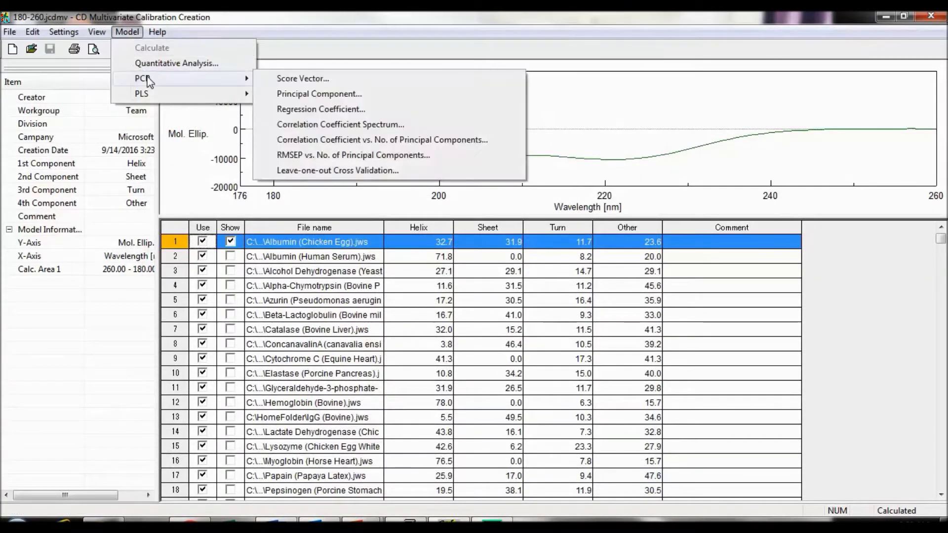
pyautogui.click(291, 172)
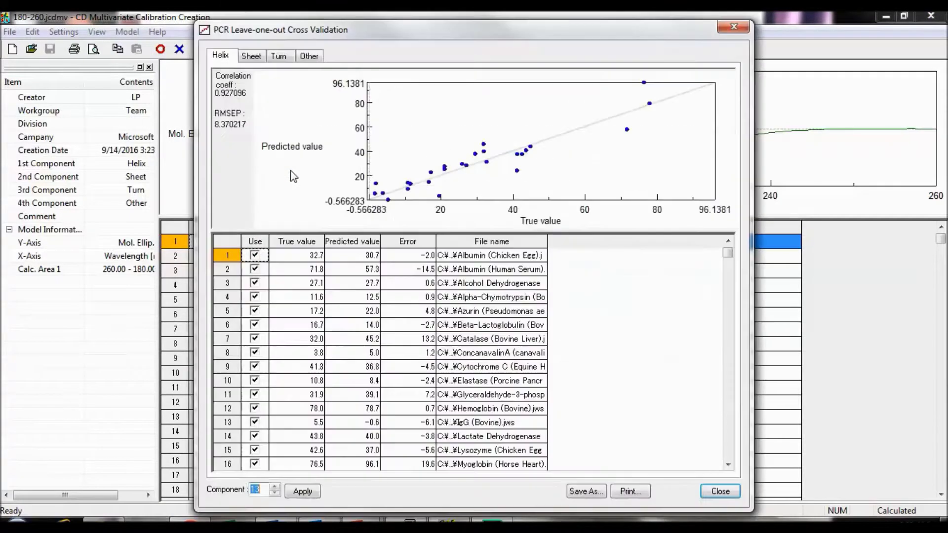
pyautogui.click(722, 493)
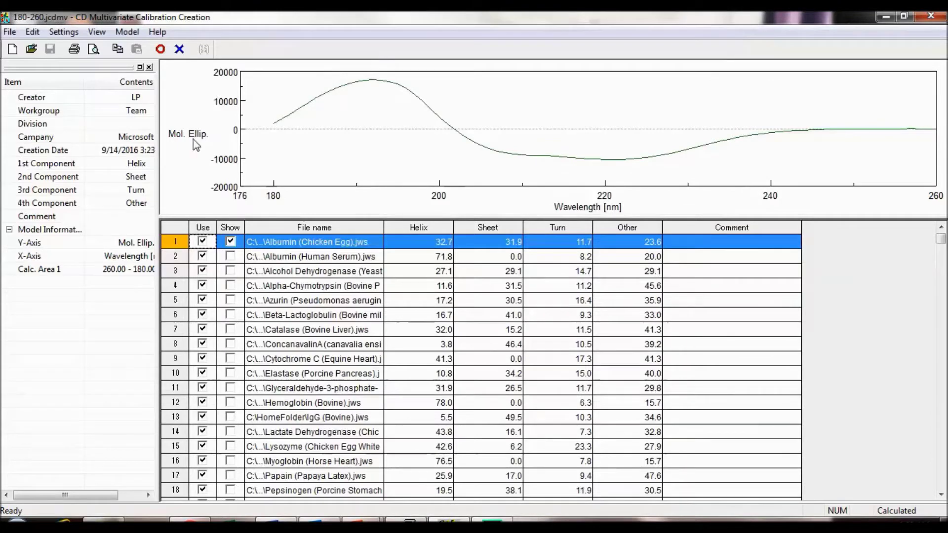
# Save the calibration model as 180-260.jcdmv in the CalibrationModel folder, replacing the existing file
pyautogui.click(10, 32)
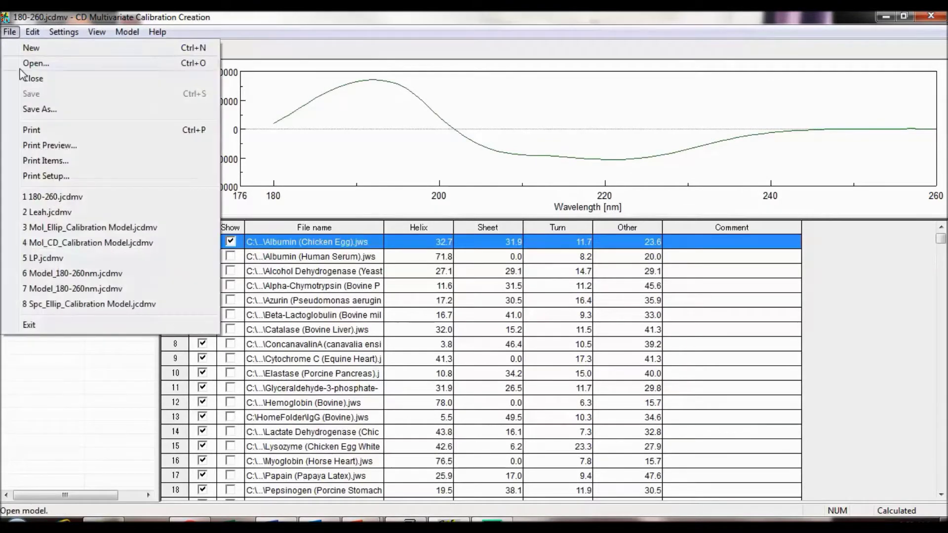
pyautogui.click(37, 111)
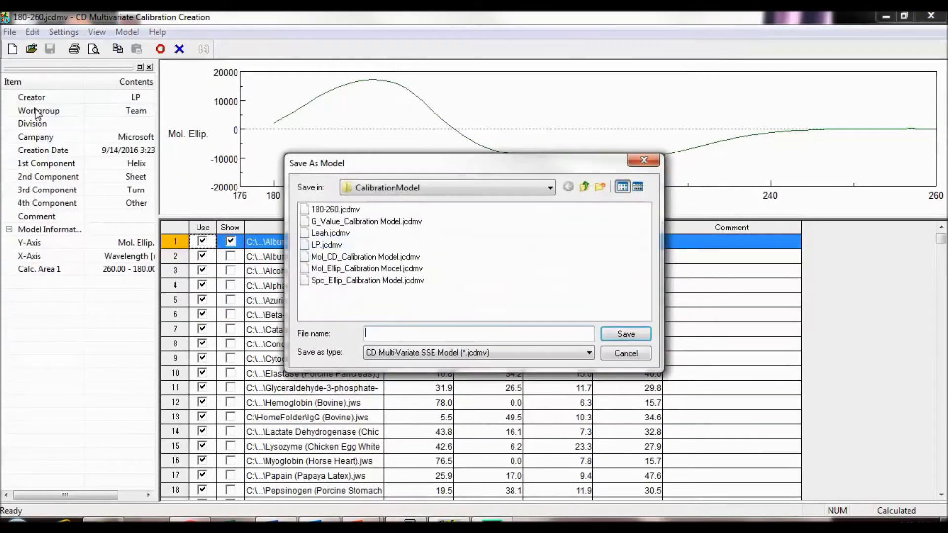
pyautogui.doubleClick(325, 210)
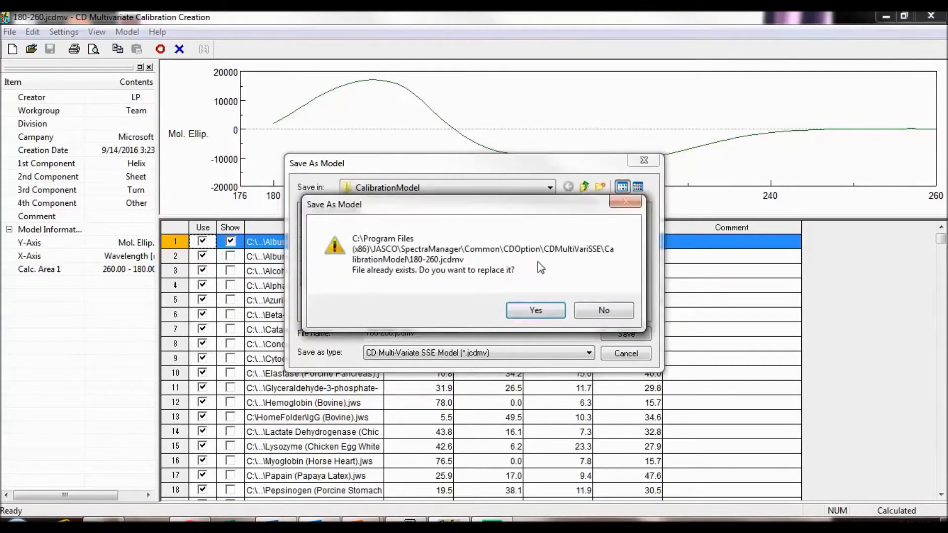
pyautogui.click(552, 311)
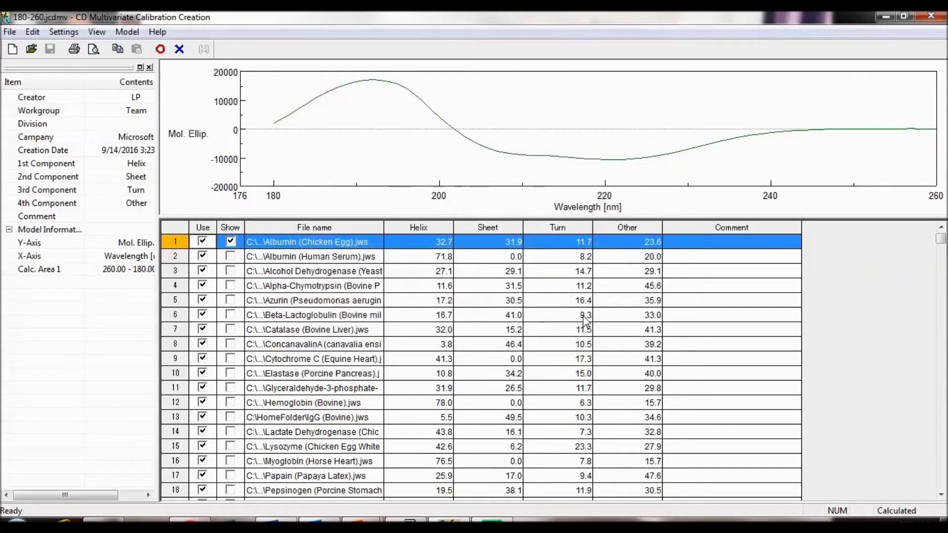